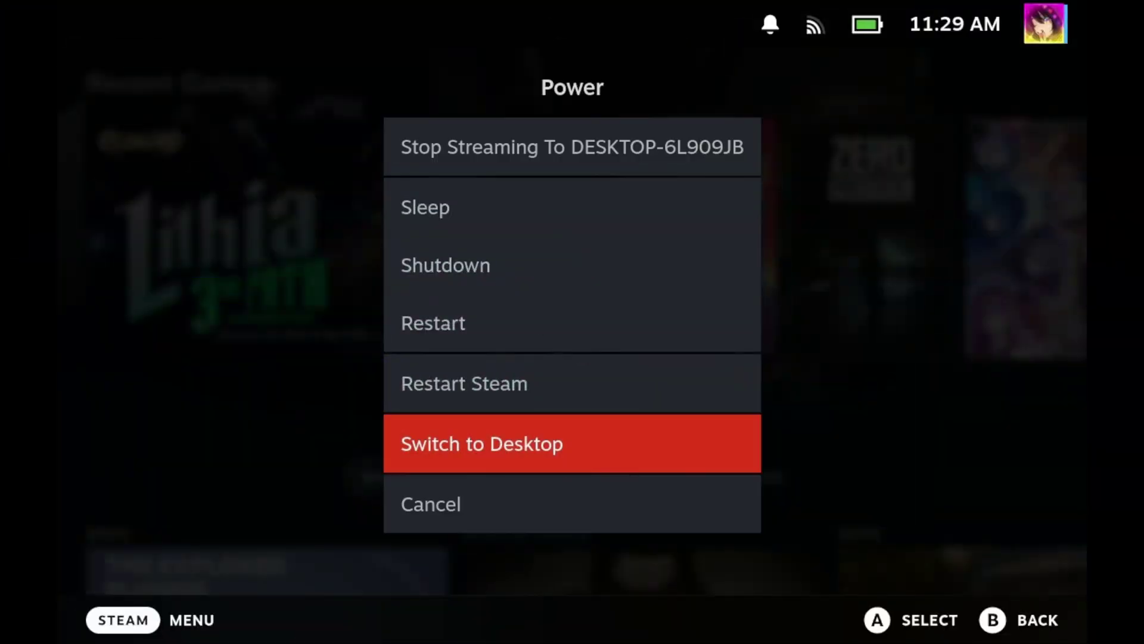
- Switch the Steam Deck to desktop mode and open the home device in the Dolphin file manager
key("Return")
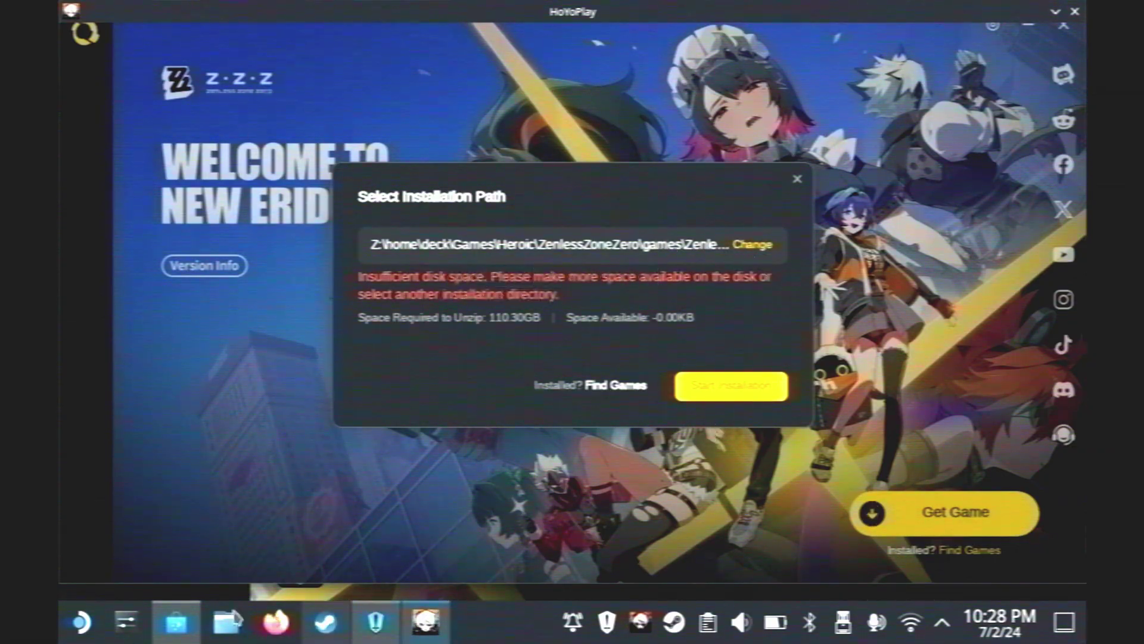
left_click(220, 617)
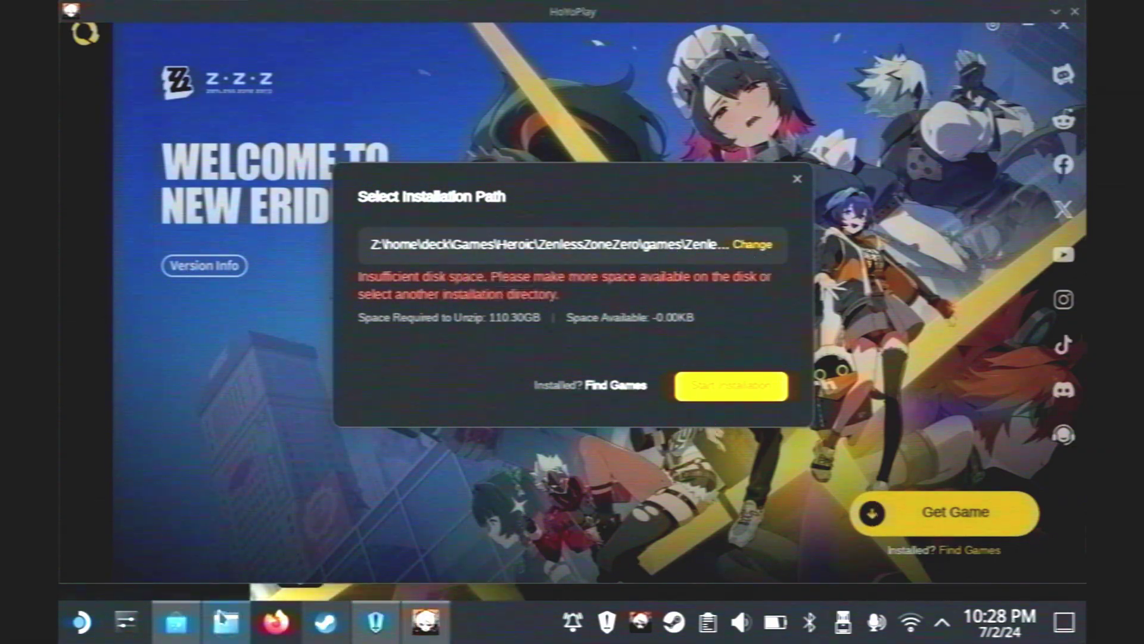
scroll(295, 381, "down", 4)
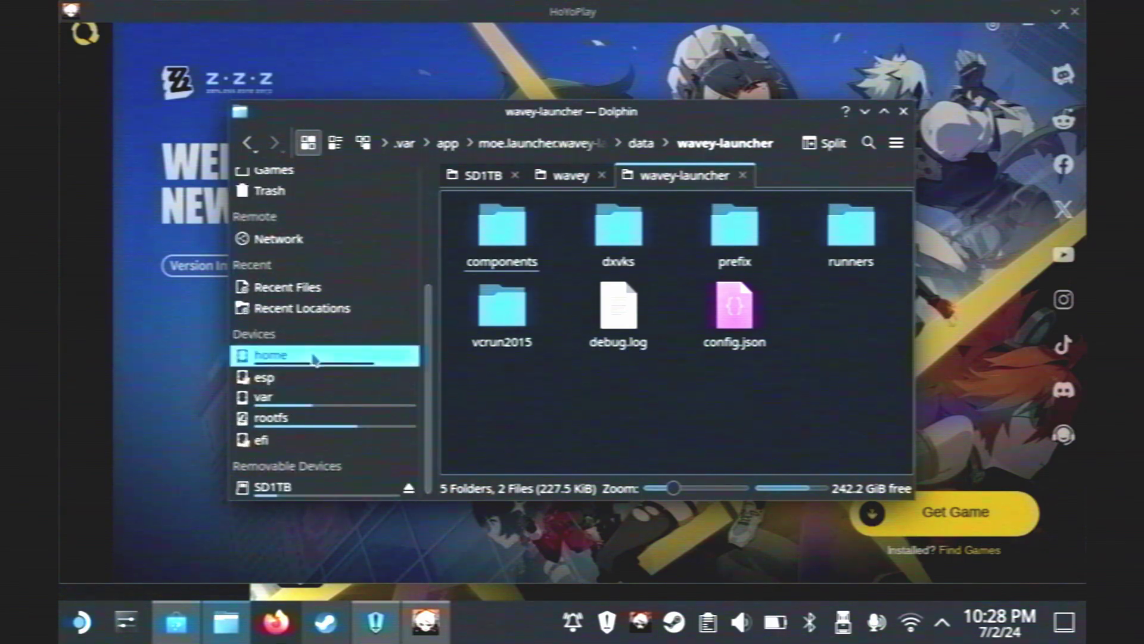
left_click(314, 357)
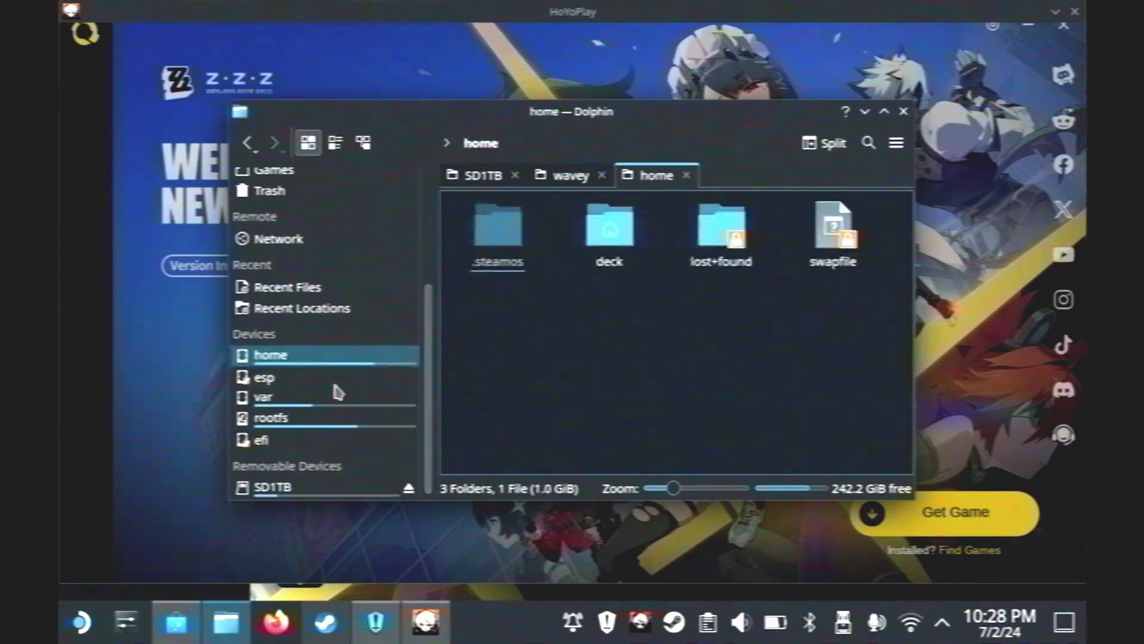
- Start changing the game's installation path in HoYoPlay and browse to the Games folder in Z:\home\deck
left_click(621, 532)
left_click(758, 245)
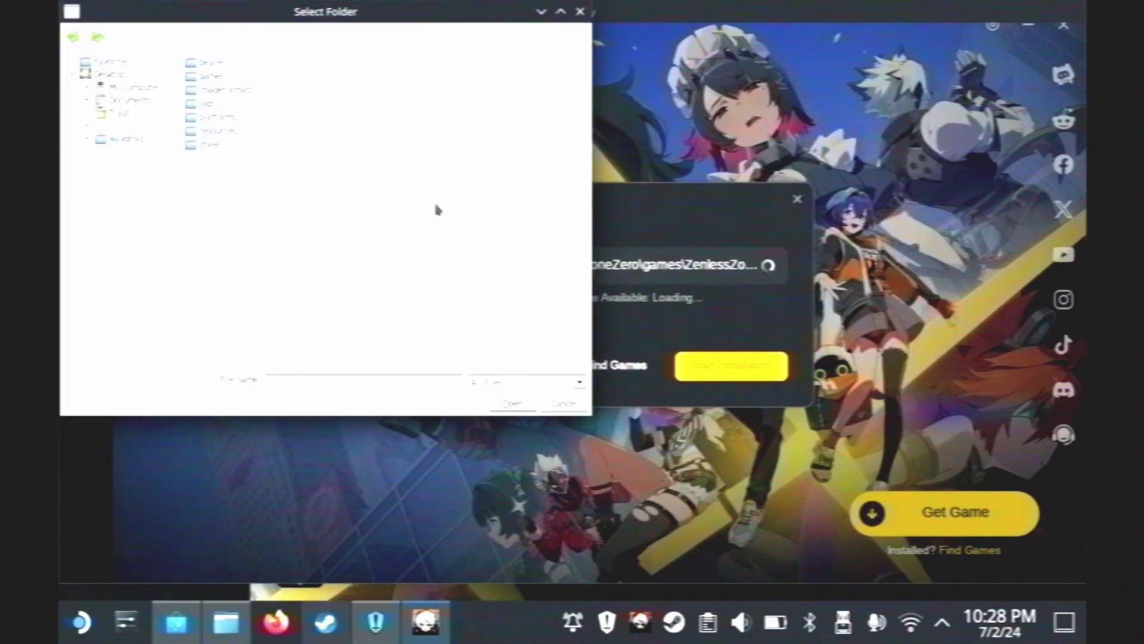
left_click(246, 142)
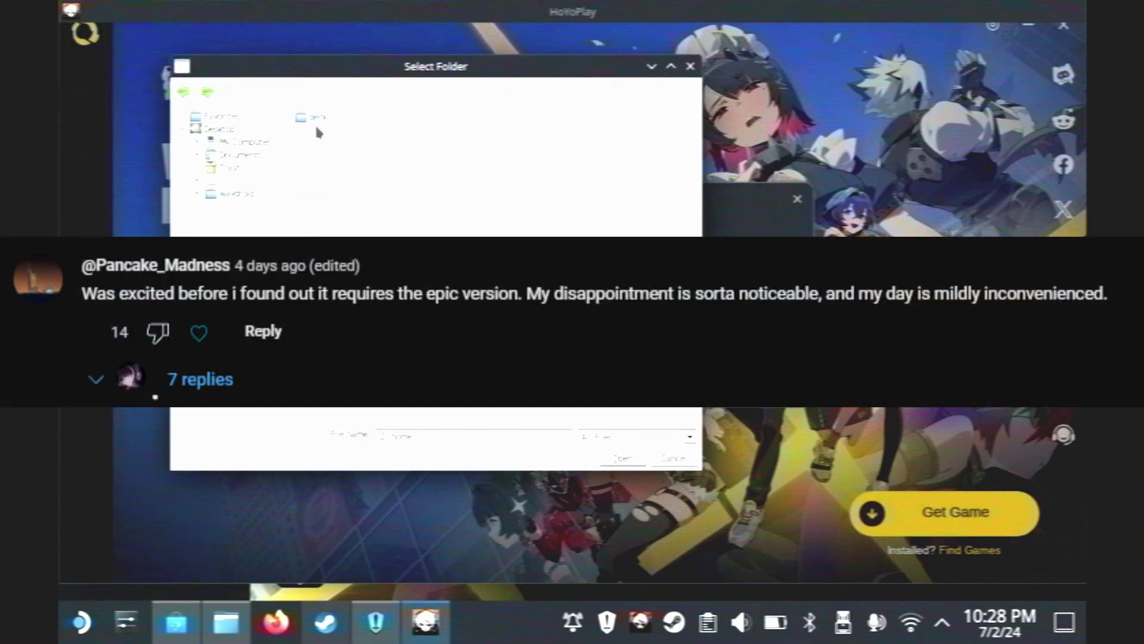
double_click(313, 118)
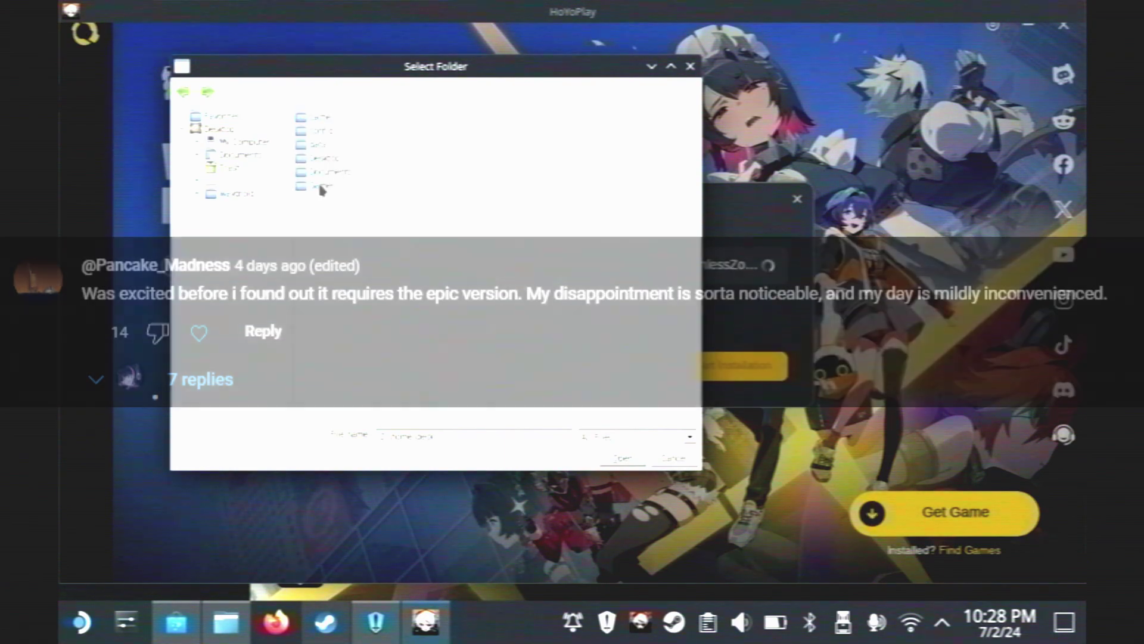
double_click(319, 187)
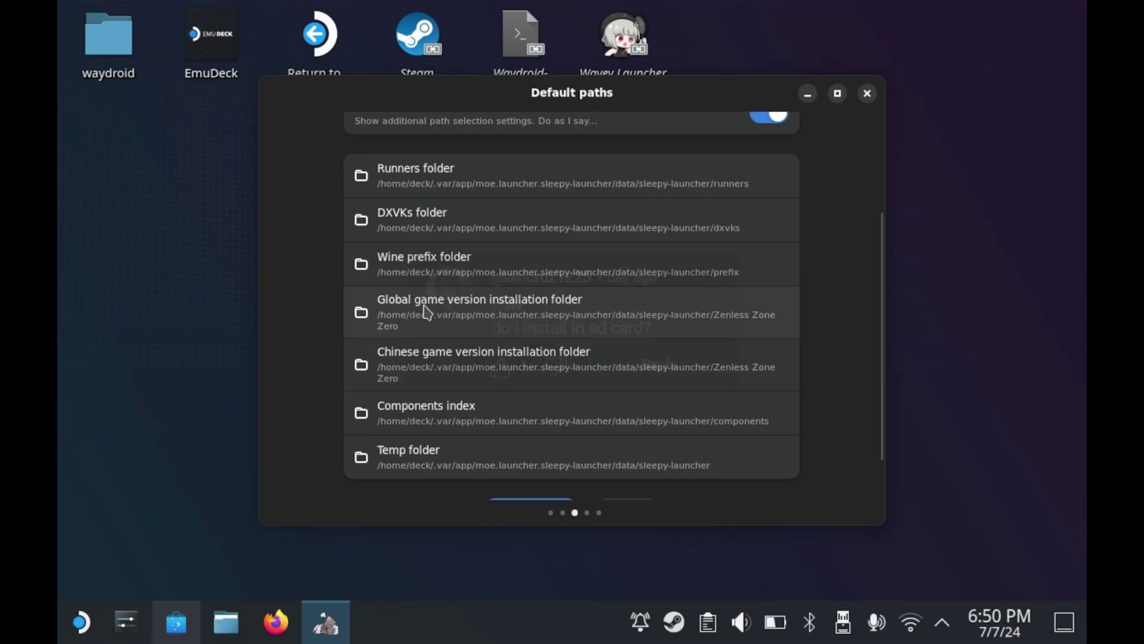
- In Sleepy Launcher, open the global game version installation folder setting and browse to the Games folder on SD1TB
left_click(427, 309)
scroll(298, 306, "down", 3)
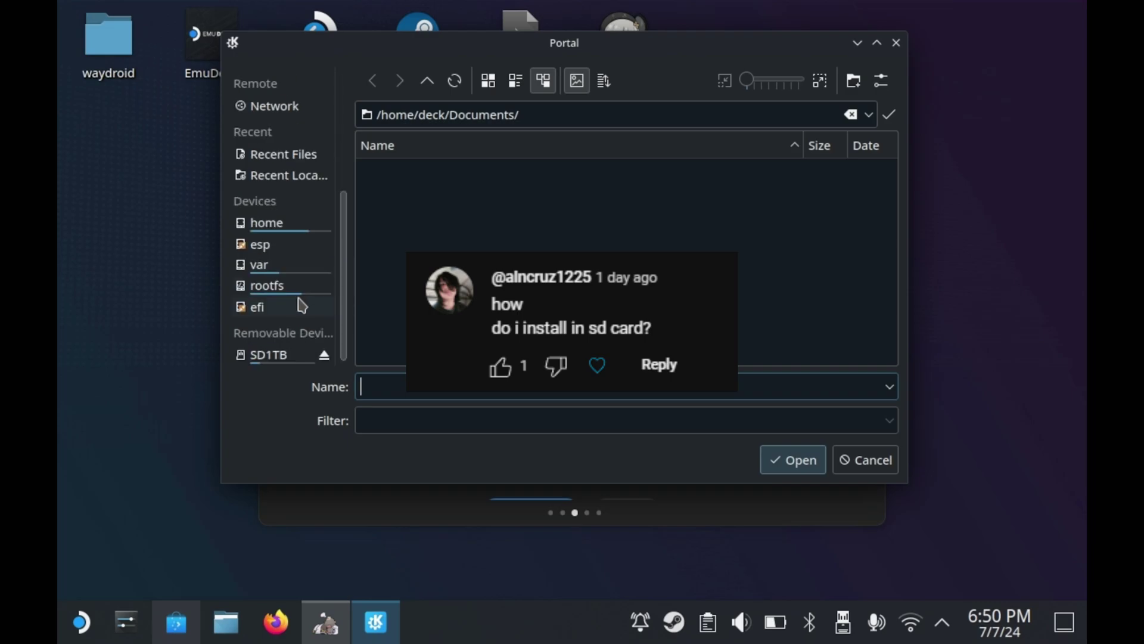
left_click(278, 361)
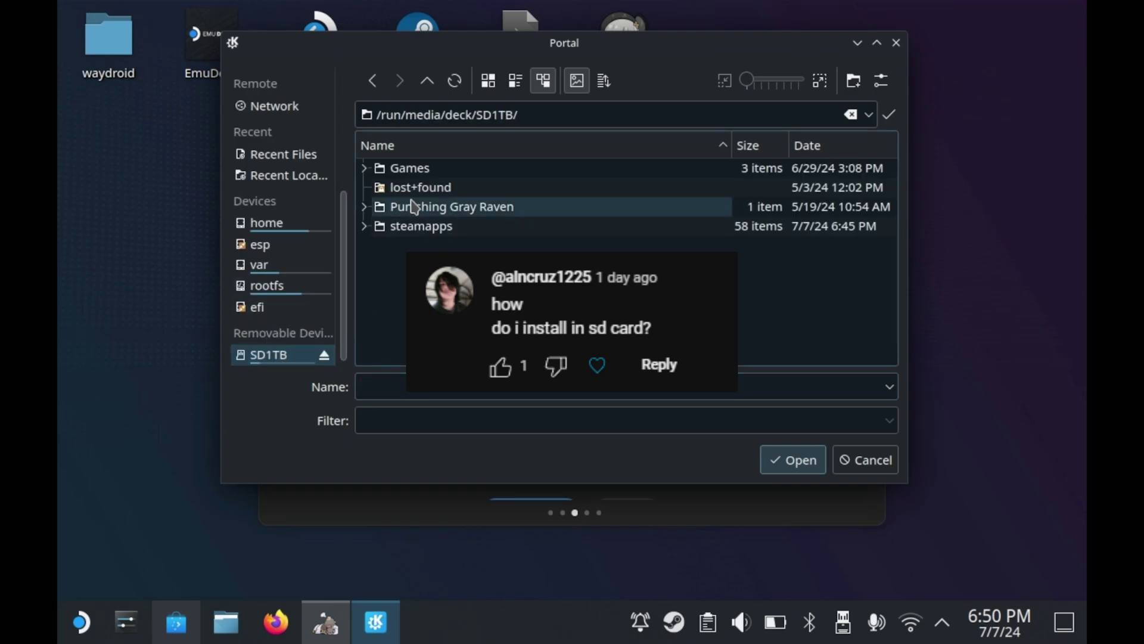
double_click(409, 169)
right_click(489, 394)
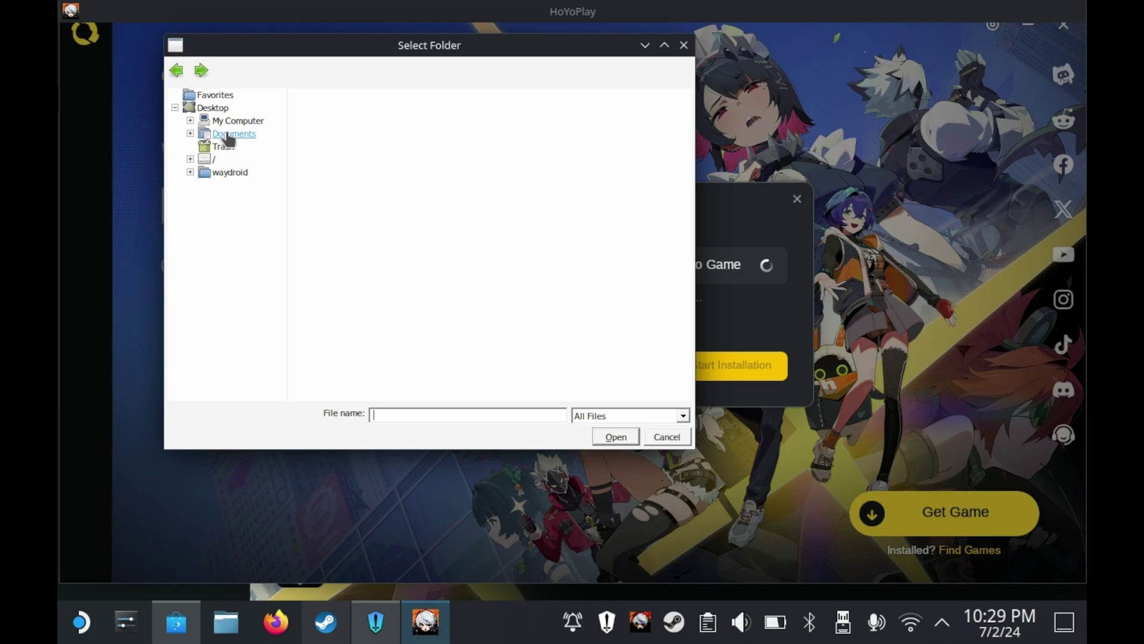
- Set the HoYoPlay installation folder to Z:\home\deck\Games\Heroic\ZenlessZoneZero
left_click(233, 121)
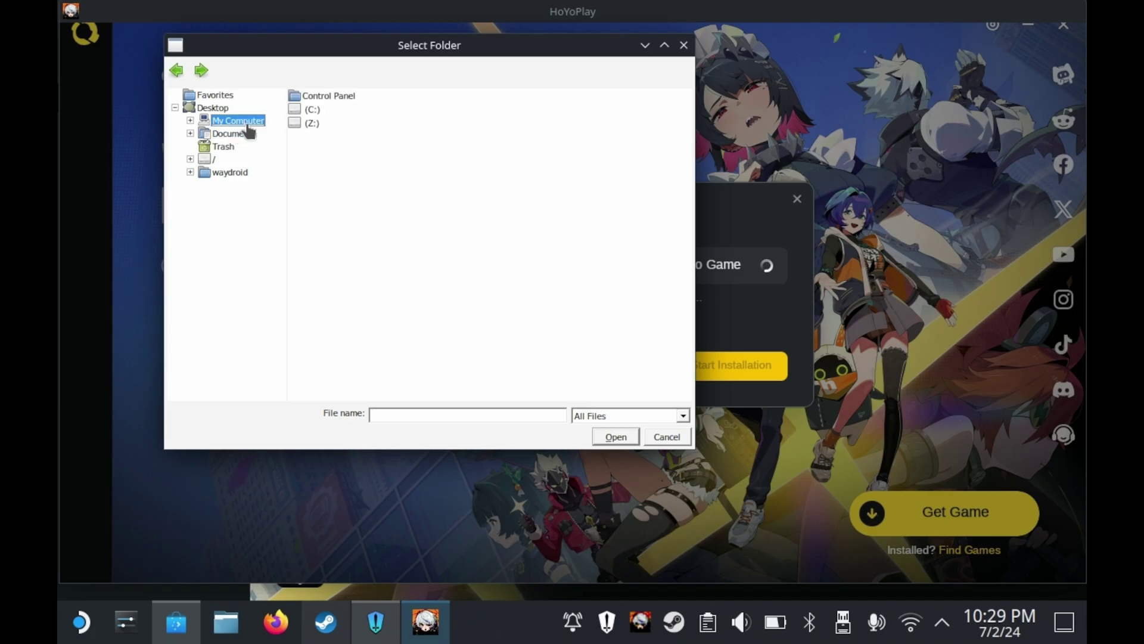
double_click(302, 125)
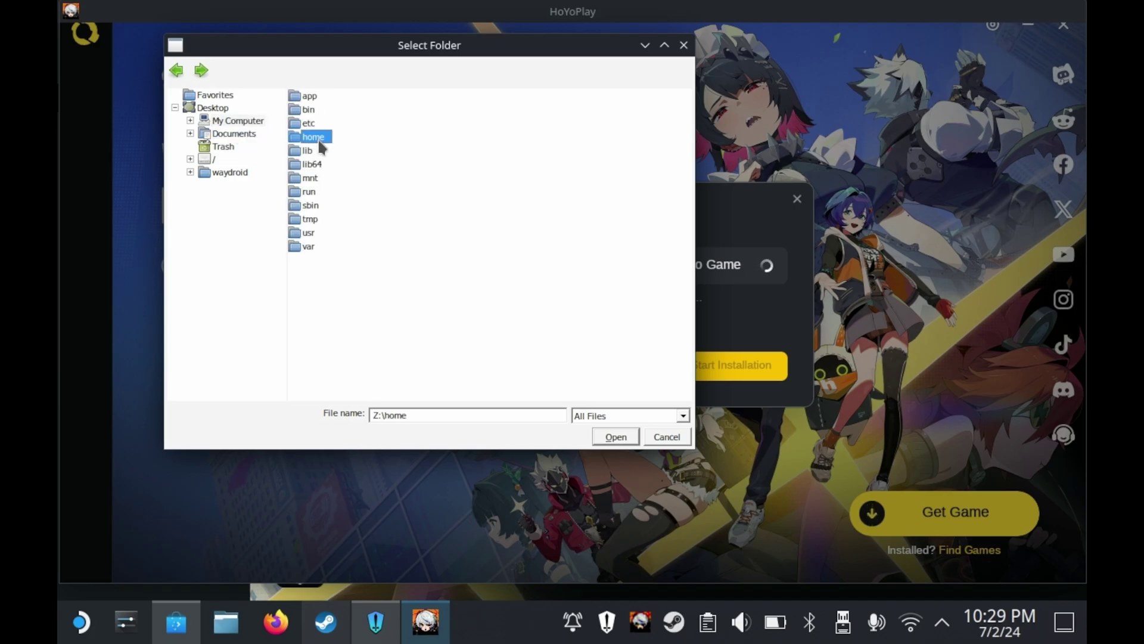
double_click(313, 137)
double_click(310, 96)
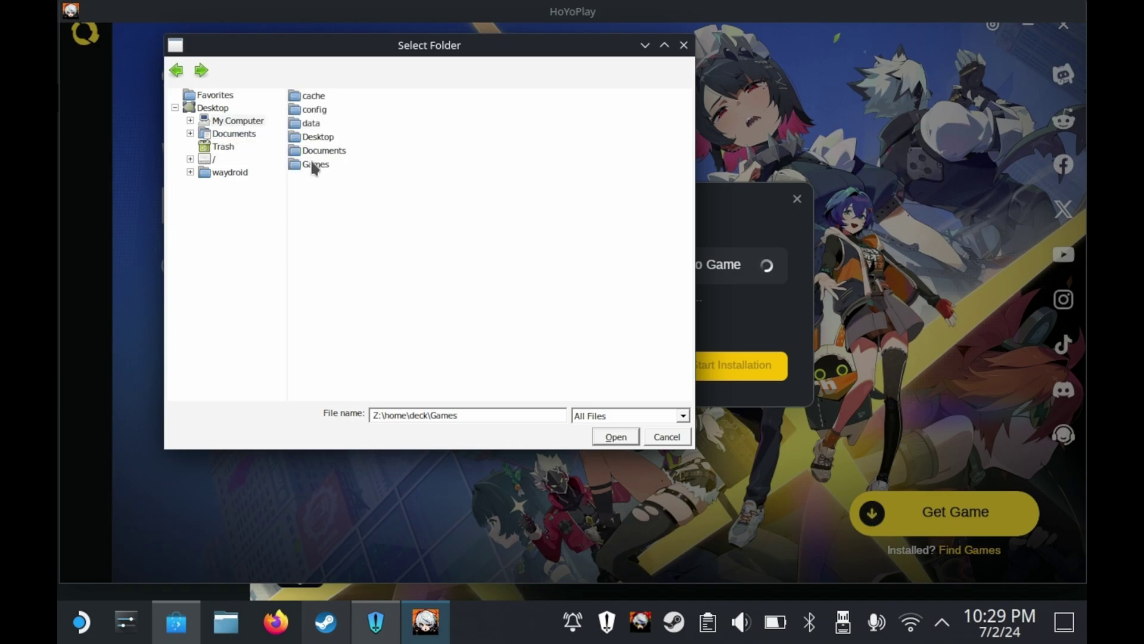
double_click(314, 164)
double_click(308, 96)
left_click(335, 123)
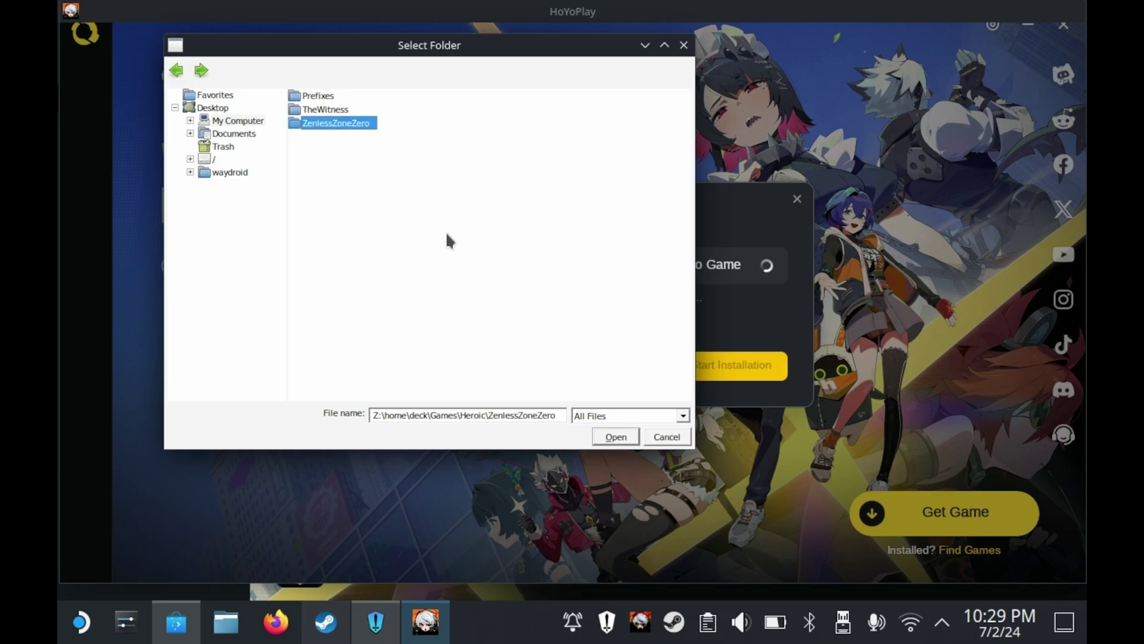
left_click(616, 438)
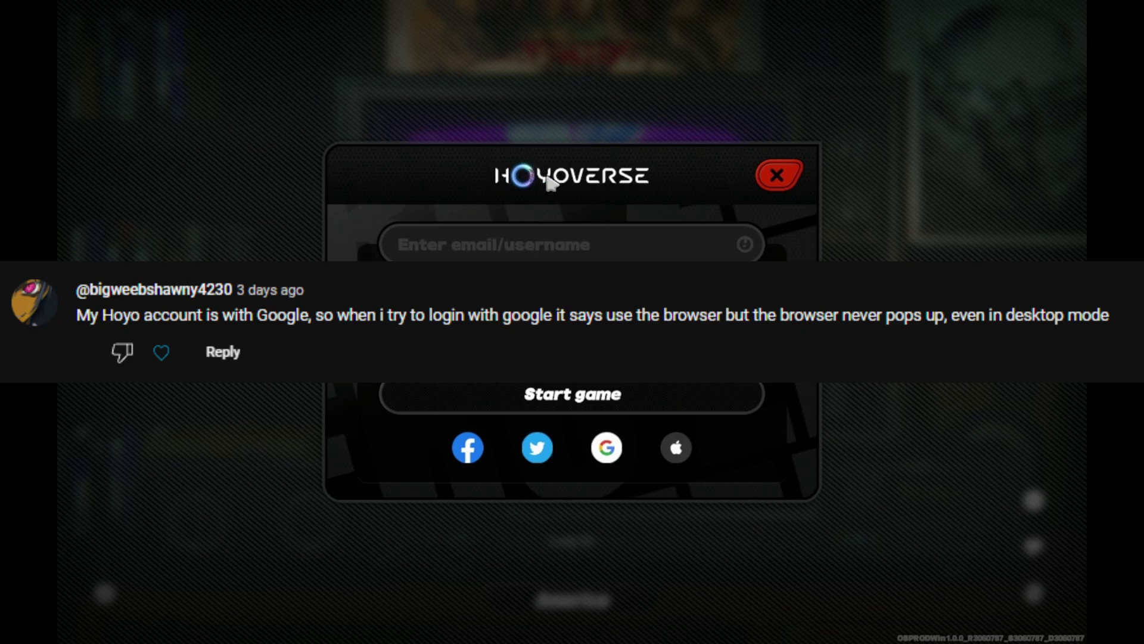
- Try to sign in to the HoYoverse account with Google and retry the browser authorization
left_click(538, 241)
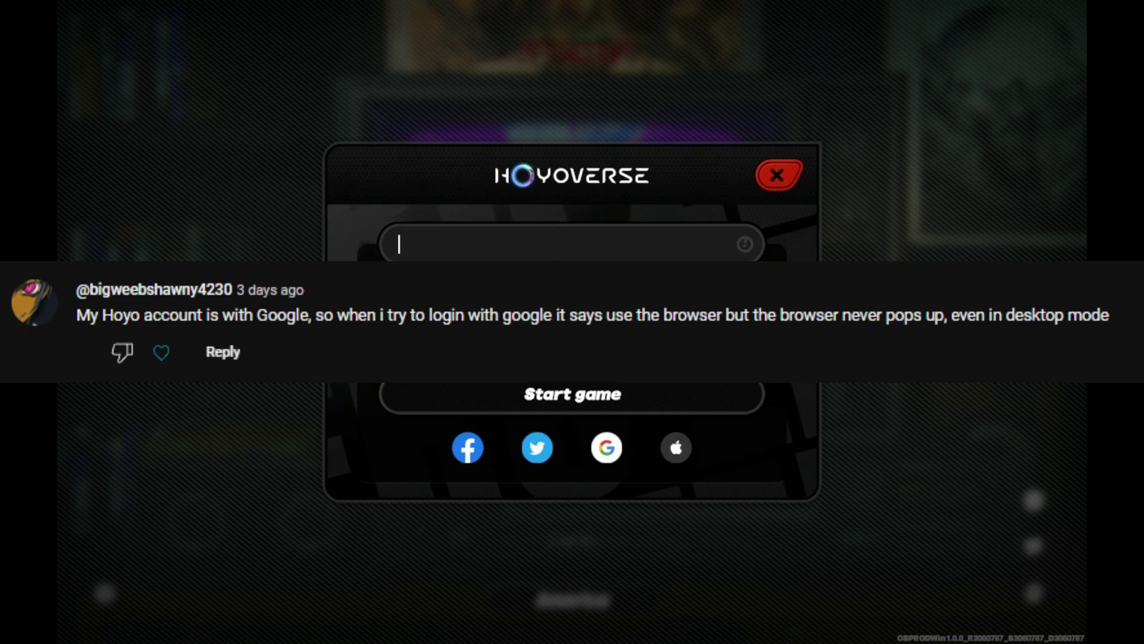
left_click(504, 239)
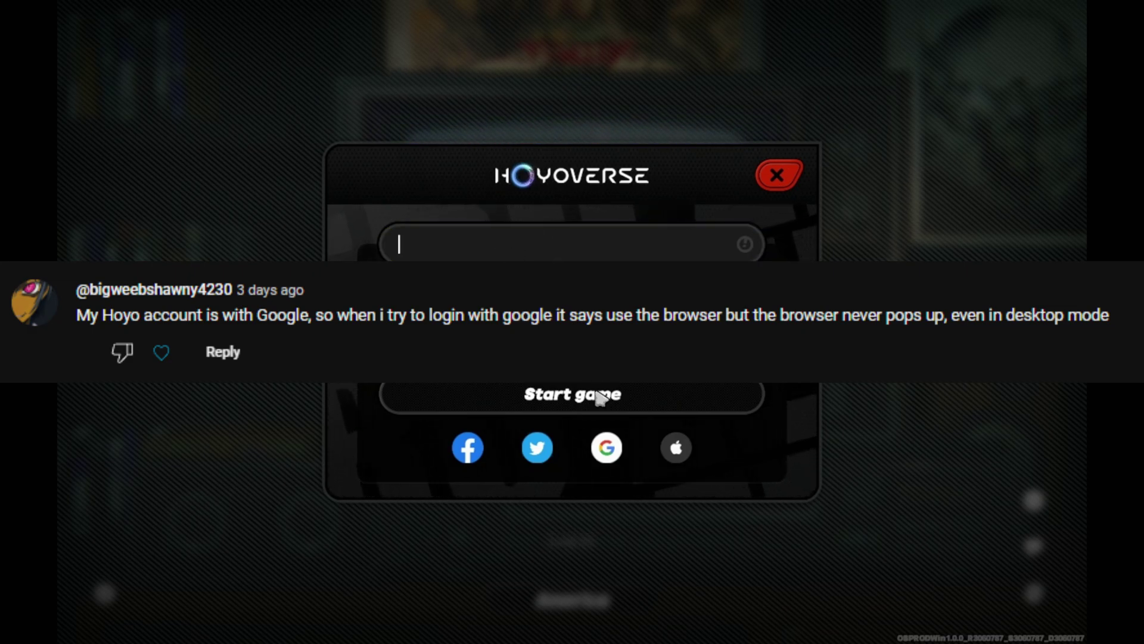
left_click(608, 446)
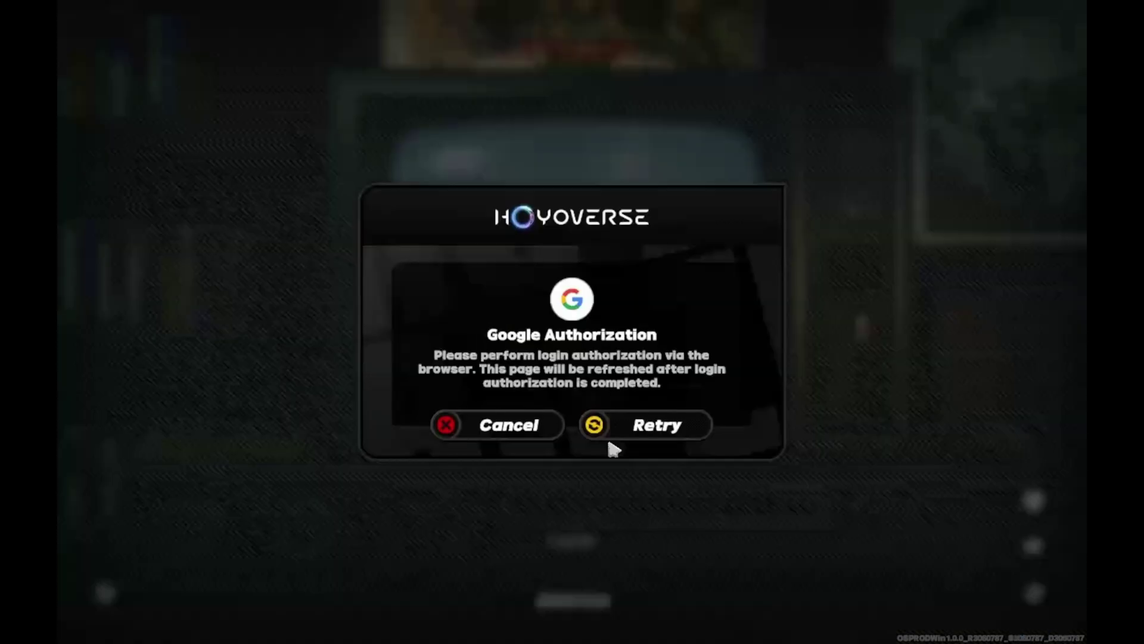
left_click(605, 432)
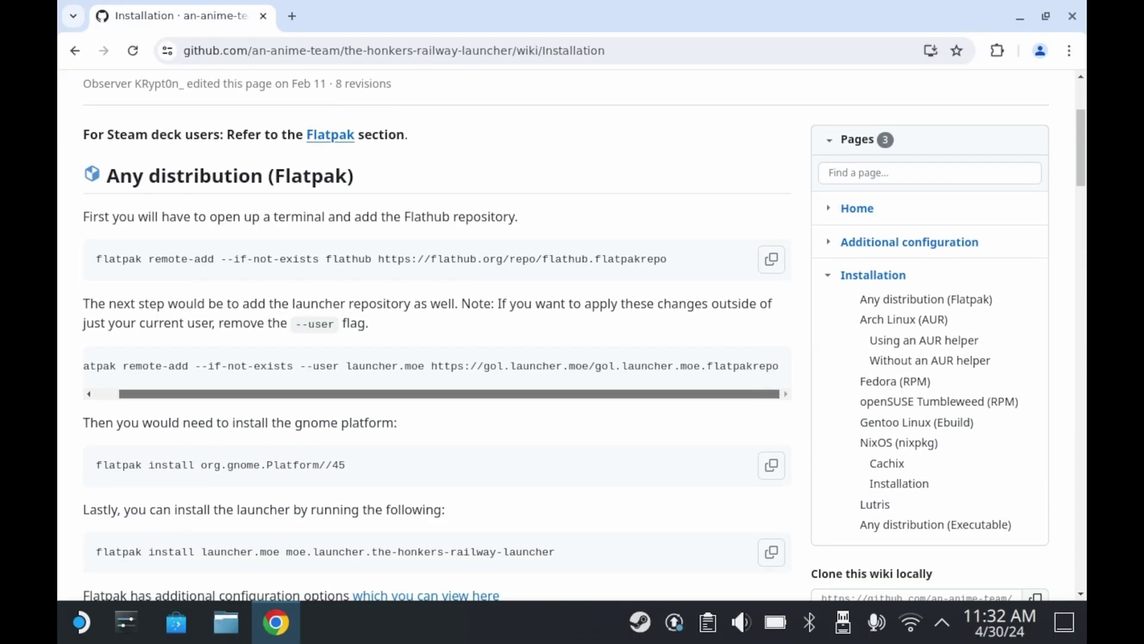
- Copy the command that adds the Flathub repository from the Flatpak instructions on the GitHub wiki's Installation page
scroll(435, 334, "up", 2)
scroll(435, 334, "down", 2)
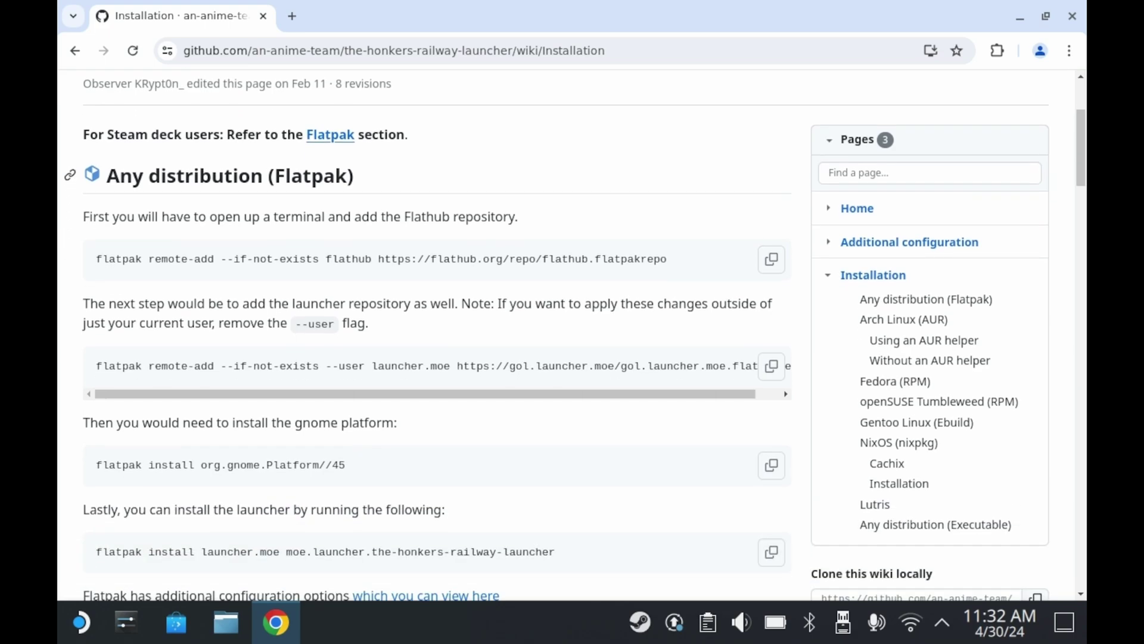
mouse_move(417, 393)
left_mouse_down()
mouse_move(441, 393)
mouse_move(417, 393)
left_mouse_up()
left_click(771, 258)
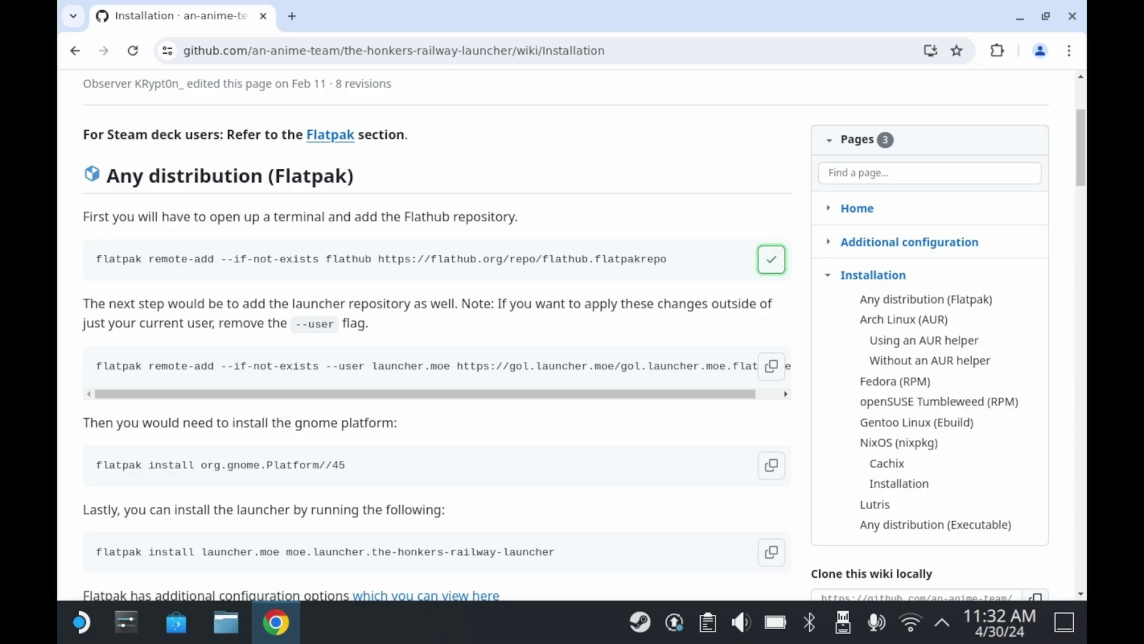
- Find the Discover software center in the application launcher and open it
left_click(81, 622)
type("disc")
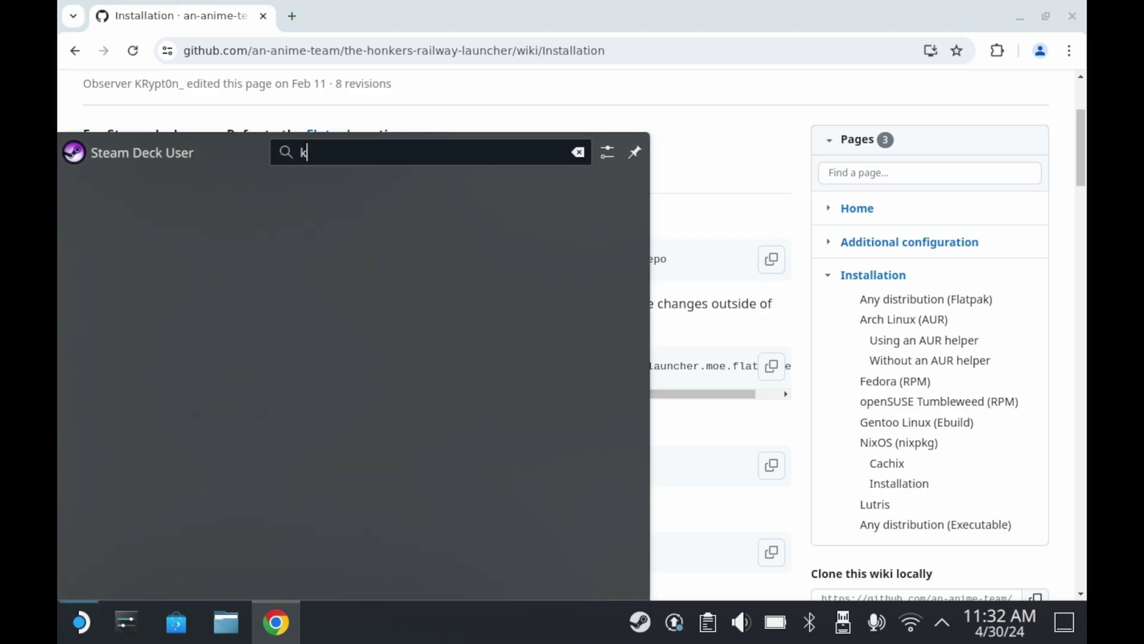
key("Return")
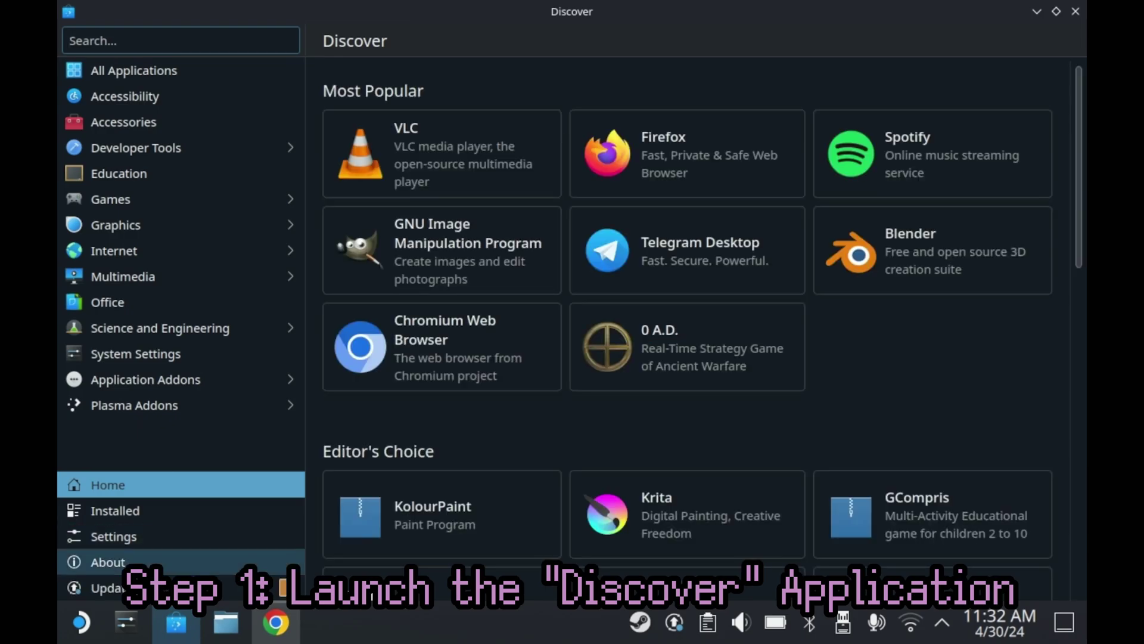
- Start adding a new Flatpak source in Discover's settings and paste the copied repository URI
key("ctrl+v")
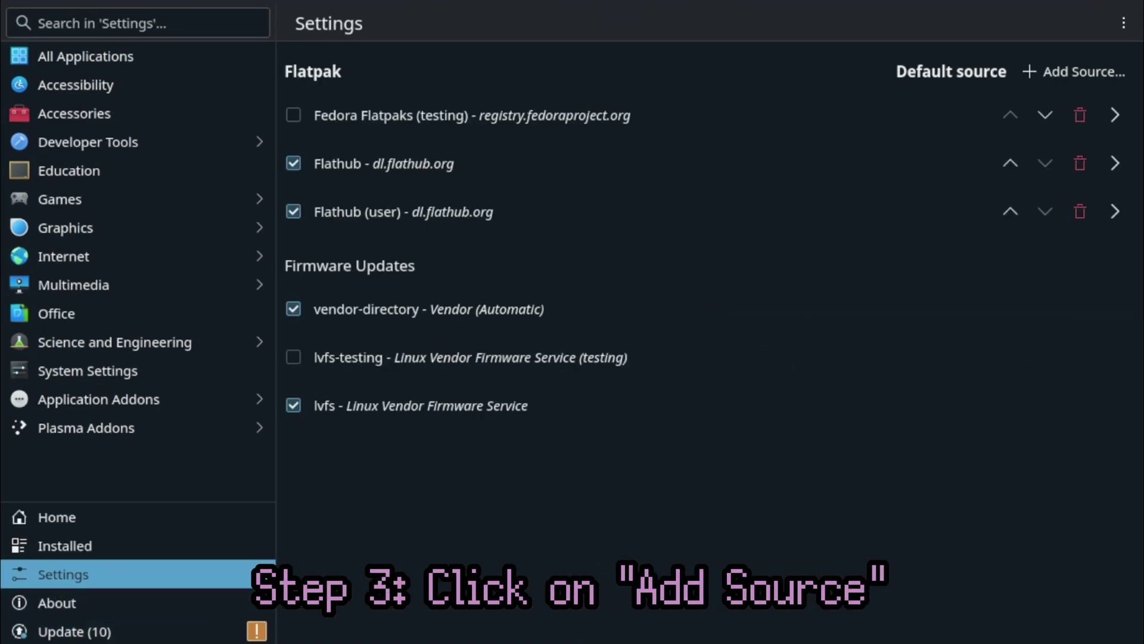
left_click(1073, 72)
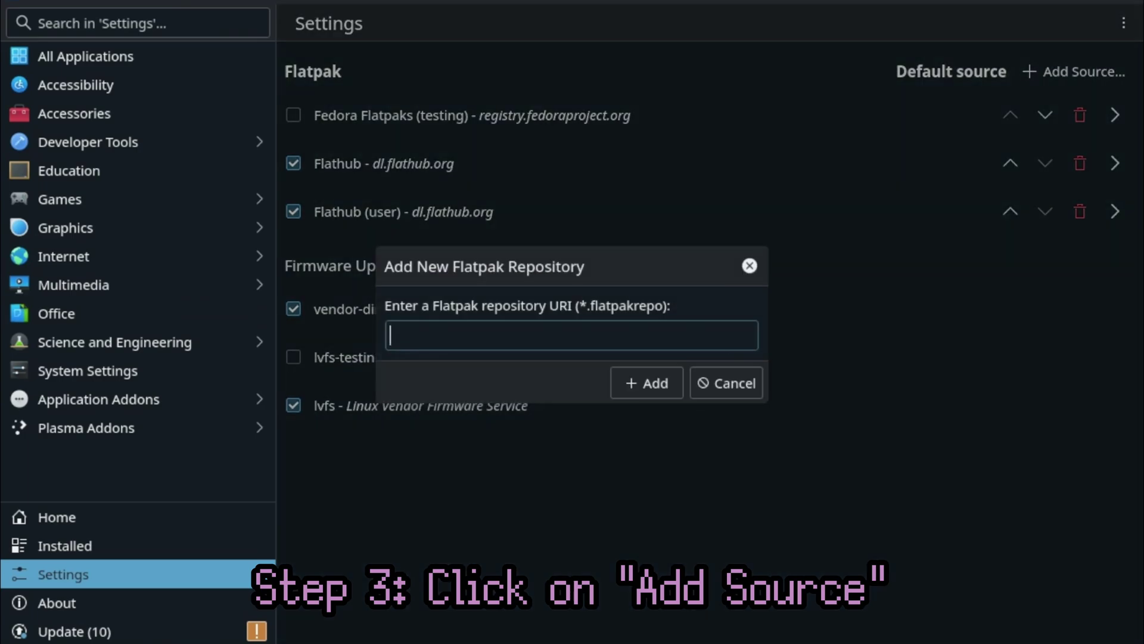
key("ctrl+v")
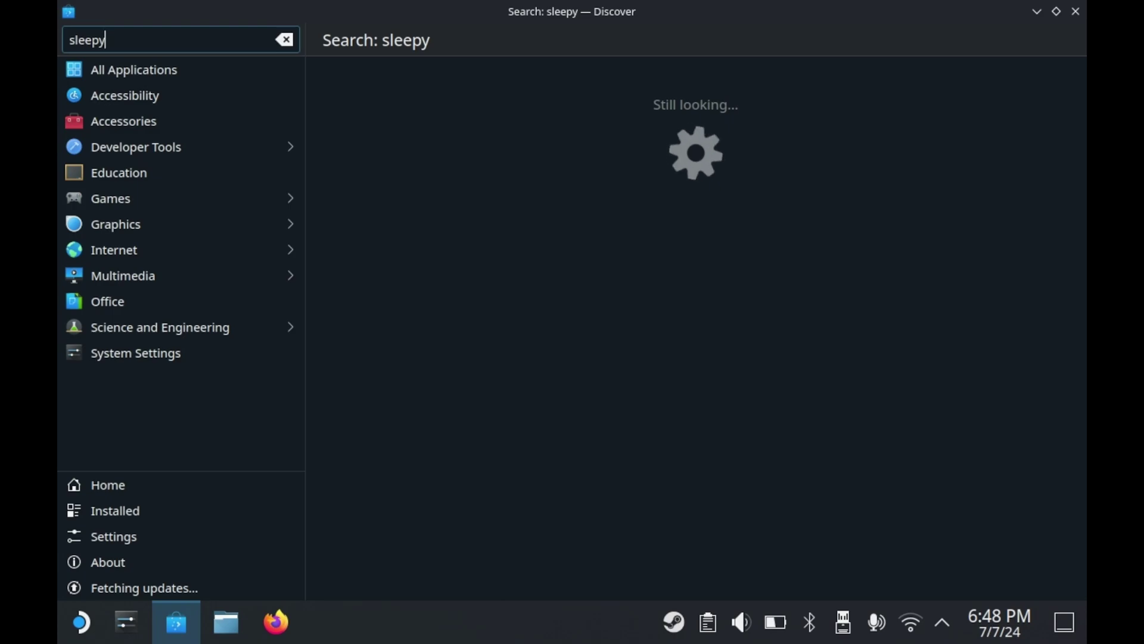
- Install Sleepy Launcher from the search results for "sleepy", open its page and launch it
left_click(1041, 154)
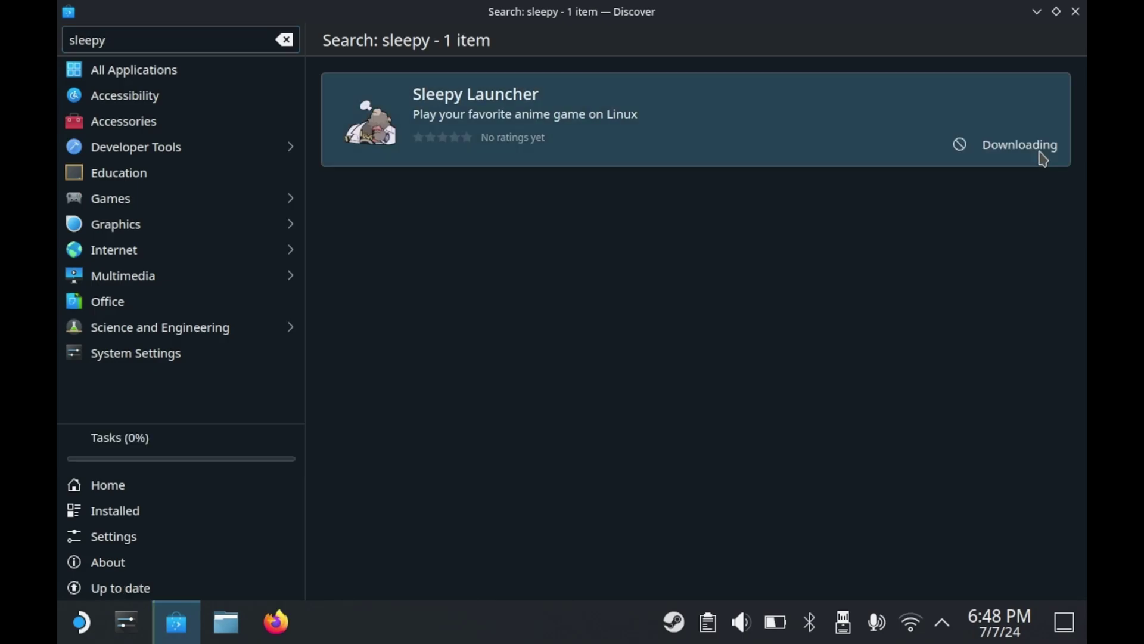
left_click(391, 97)
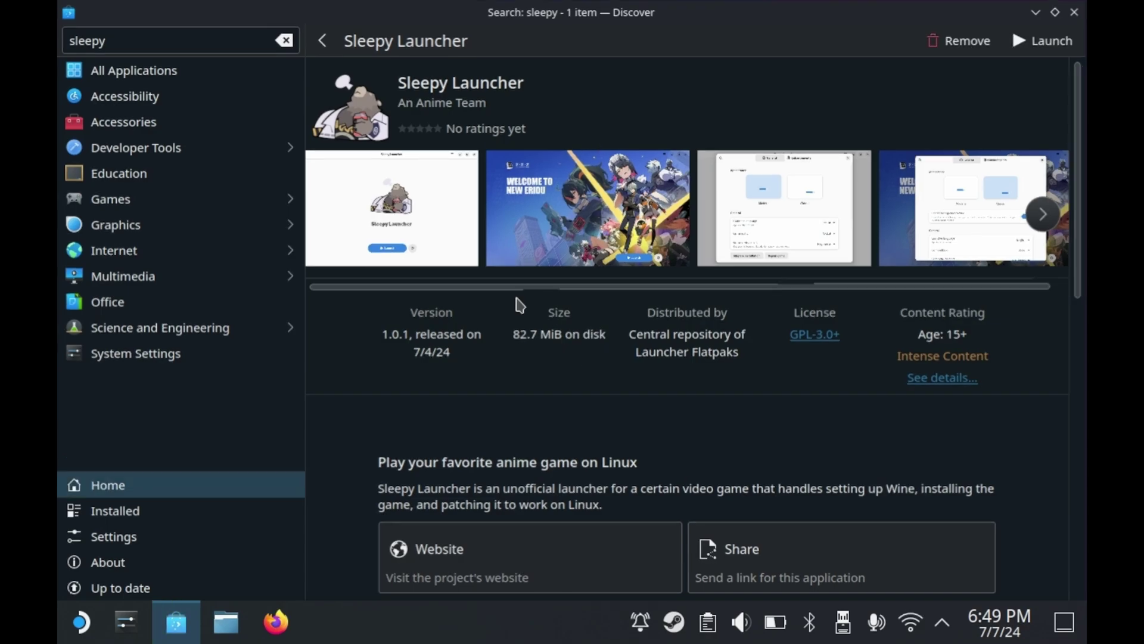
left_click(1052, 43)
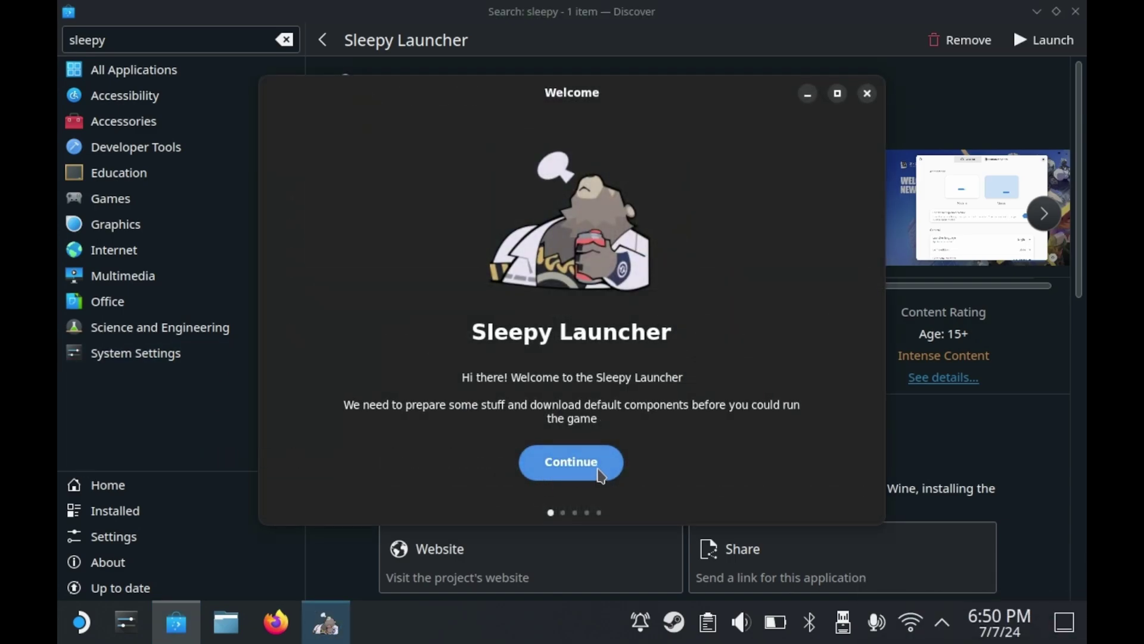
- Minimize Discover and continue through Sleepy Launcher's setup, keeping the default launcher folder, to the component download page
left_click(1037, 12)
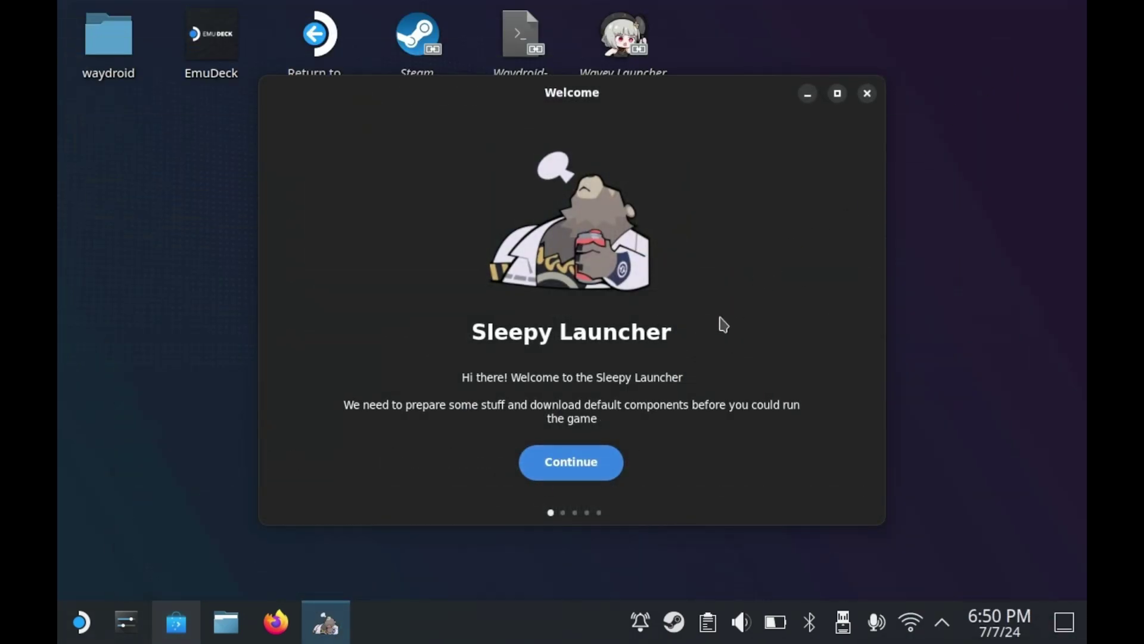
left_click(575, 465)
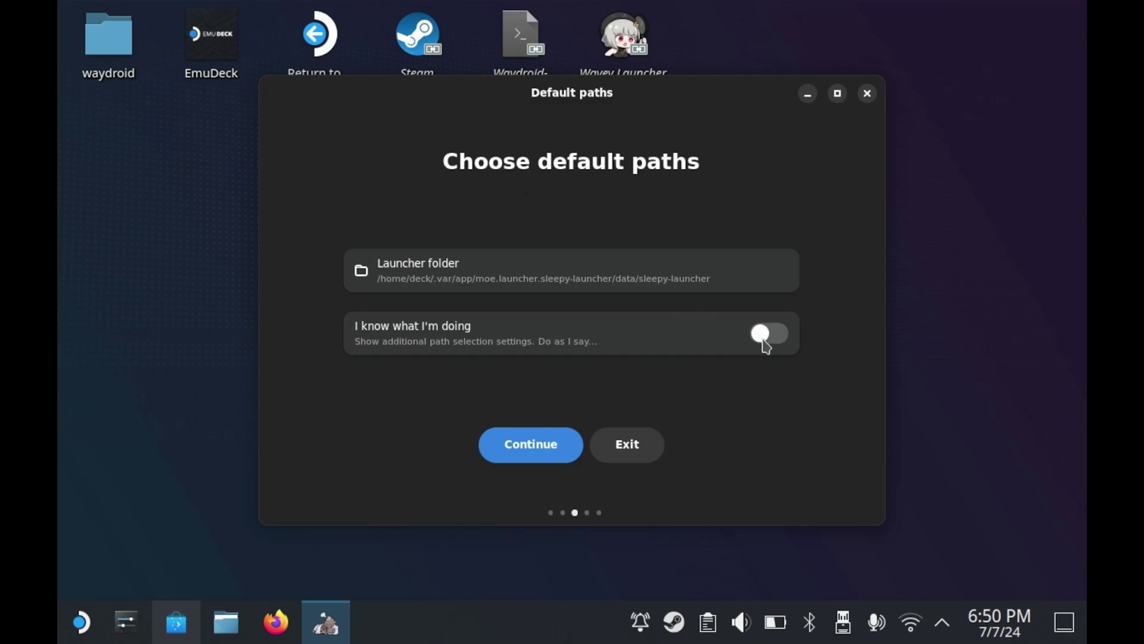
left_click(560, 451)
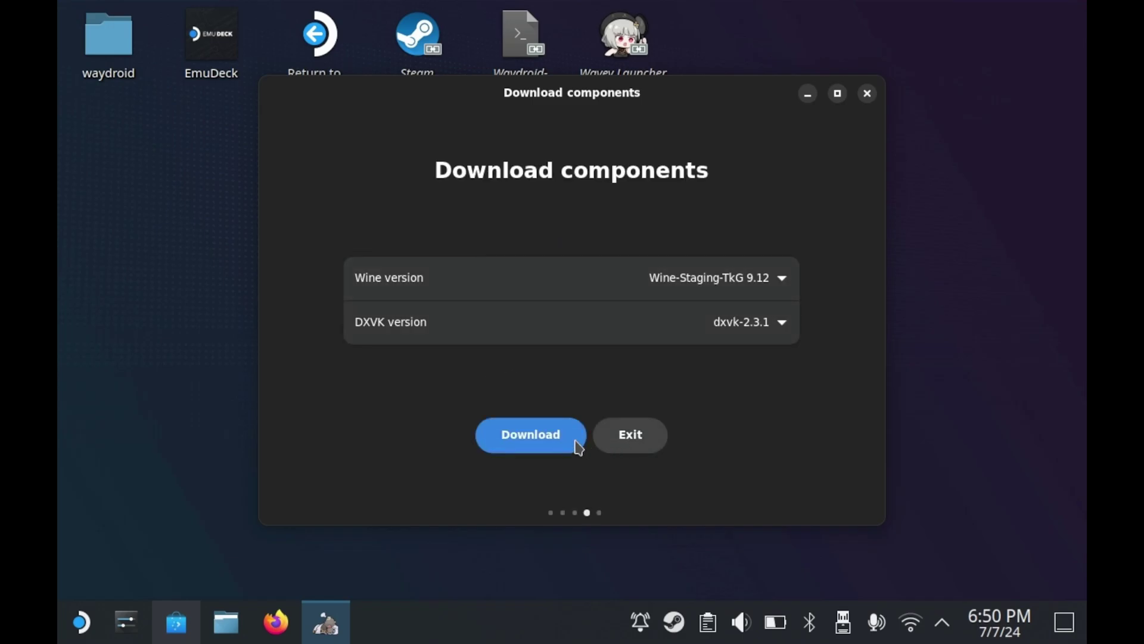
- Leave the component download page, return to the default paths page and turn on the additional path selection settings
left_click(644, 441)
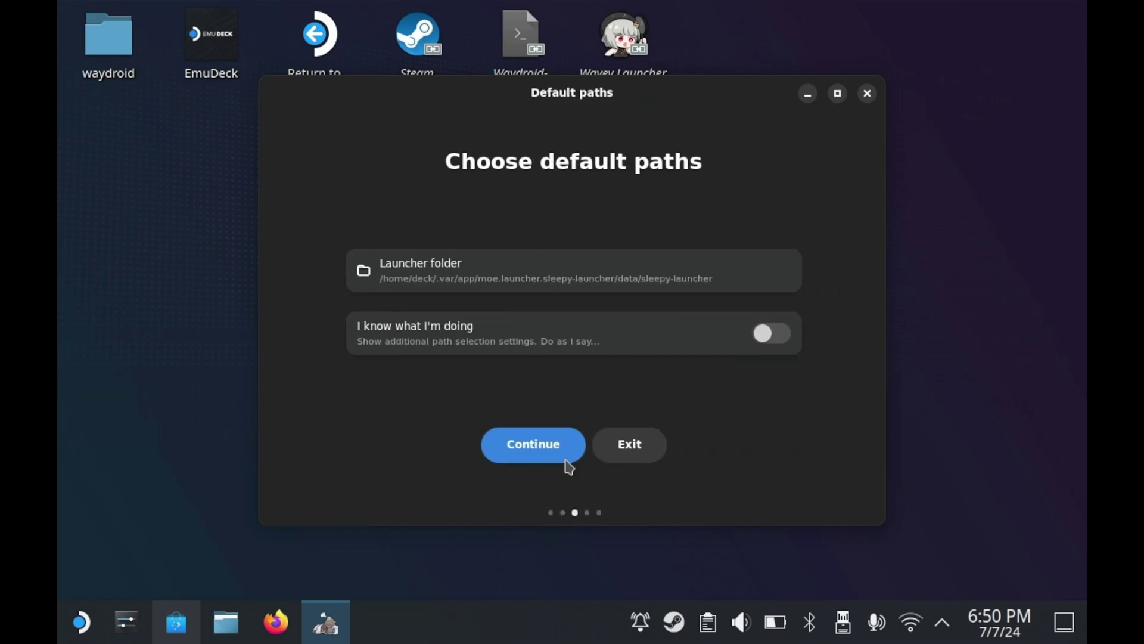
left_click(770, 335)
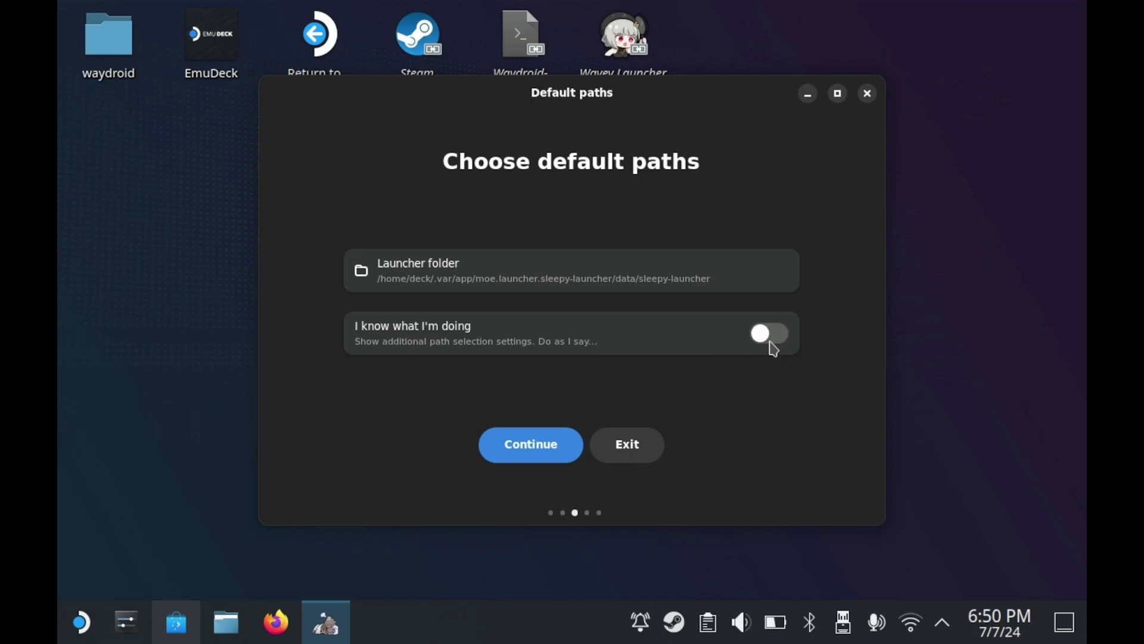
left_click(768, 337)
left_click(769, 335)
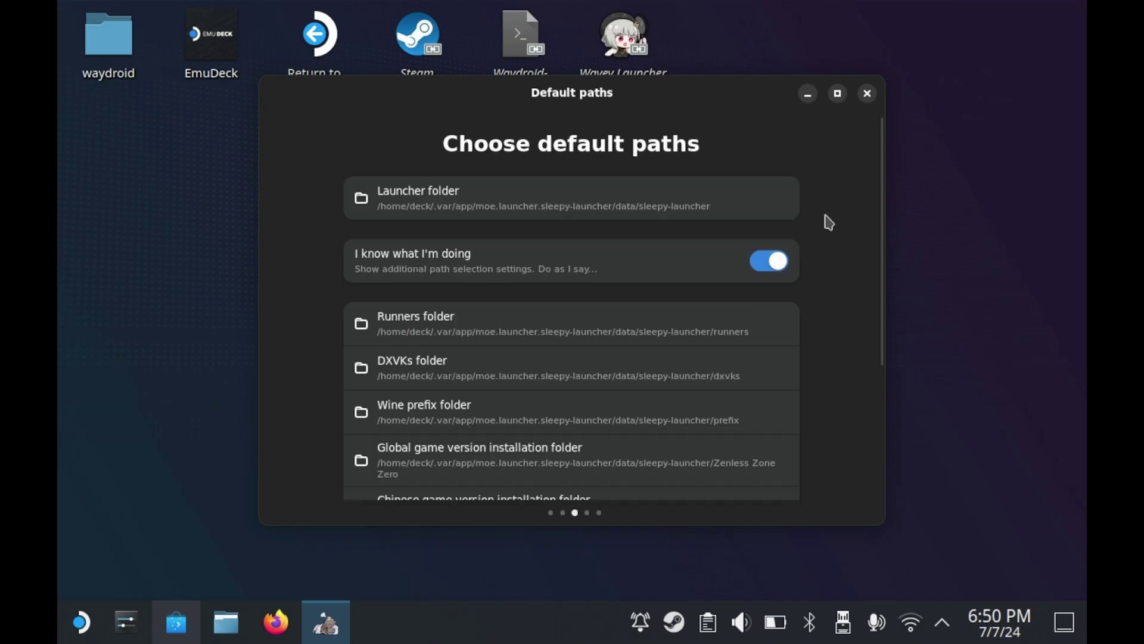
scroll(826, 222, "down", 5)
scroll(826, 262, "up", 5)
scroll(420, 270, "down", 5)
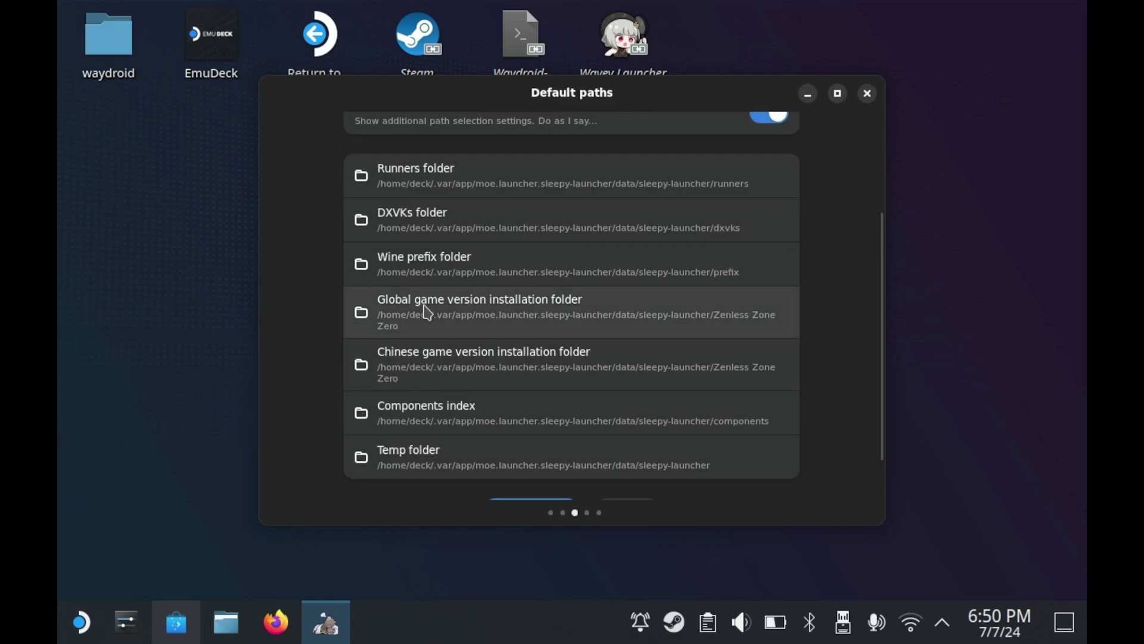
- Start choosing the global game version installation folder and browse to the Games folder on the SD1TB card
left_click(427, 311)
scroll(296, 304, "down", 3)
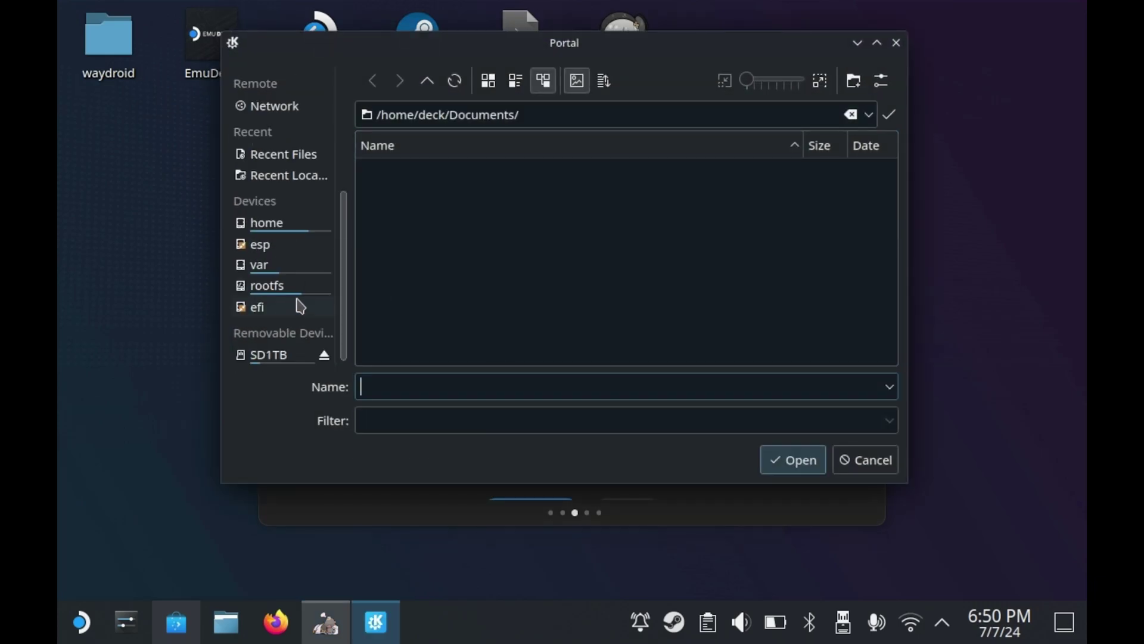
left_click(279, 362)
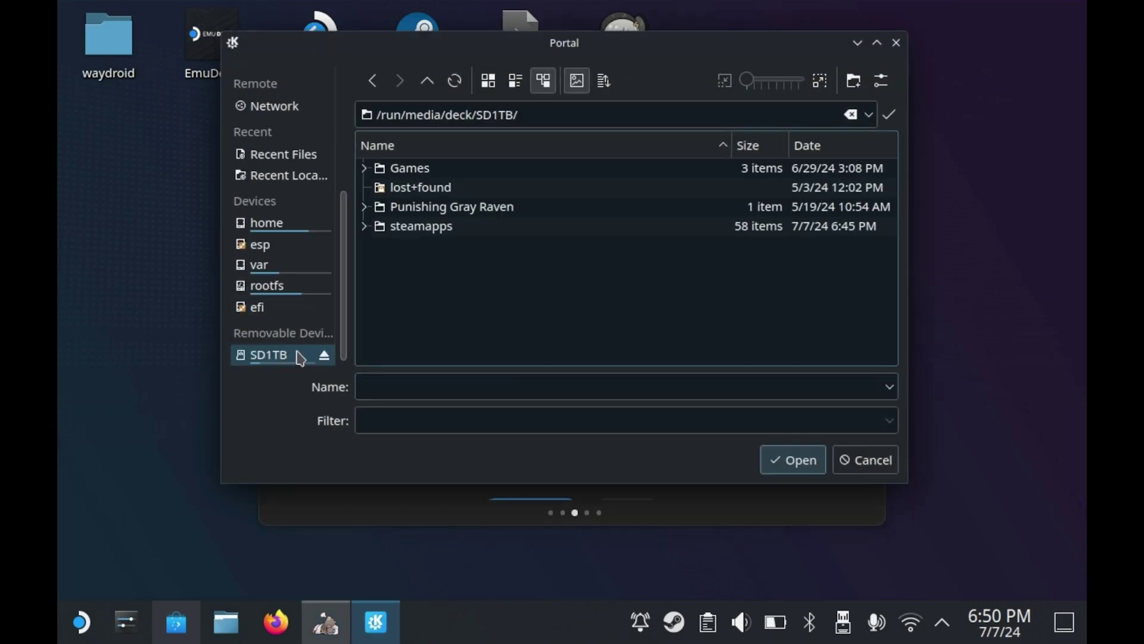
left_click(409, 173)
- Create a new folder named Zenless Zone Zero inside the SD card's Games folder
right_click(490, 270)
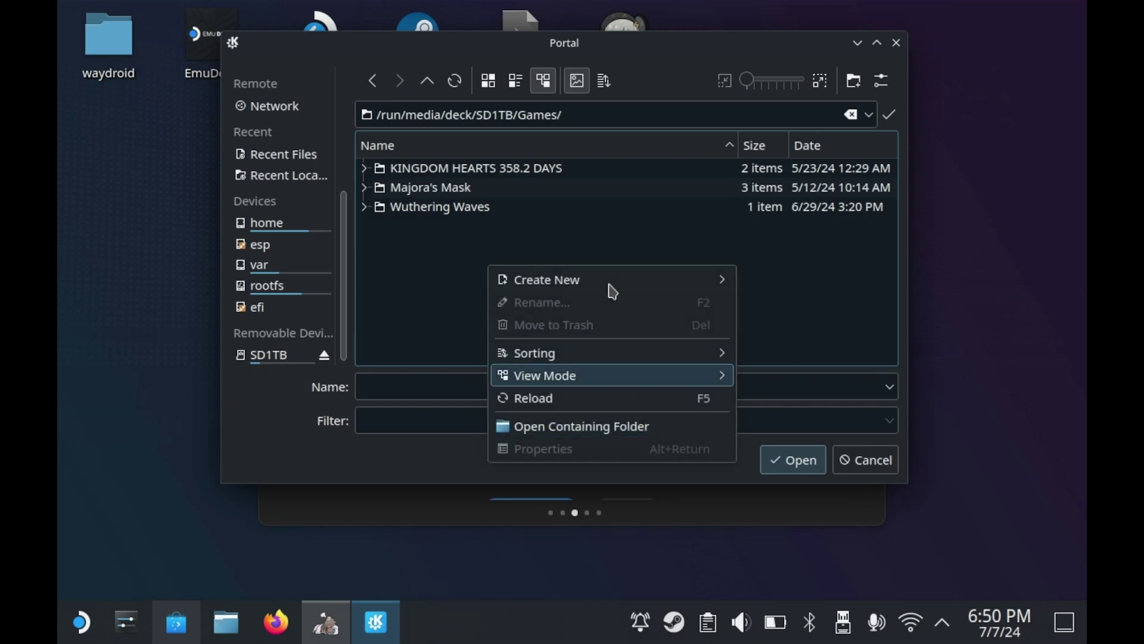
mouse_move(641, 281)
left_click(782, 280)
type("Ze")
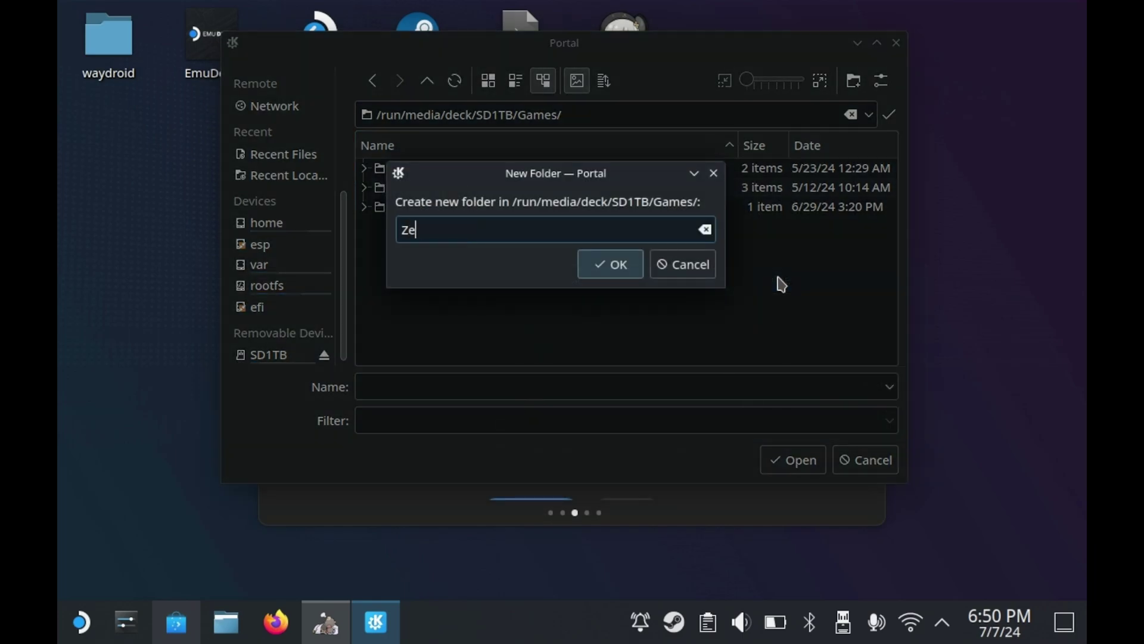
type("nless Zone Zero")
key("Return")
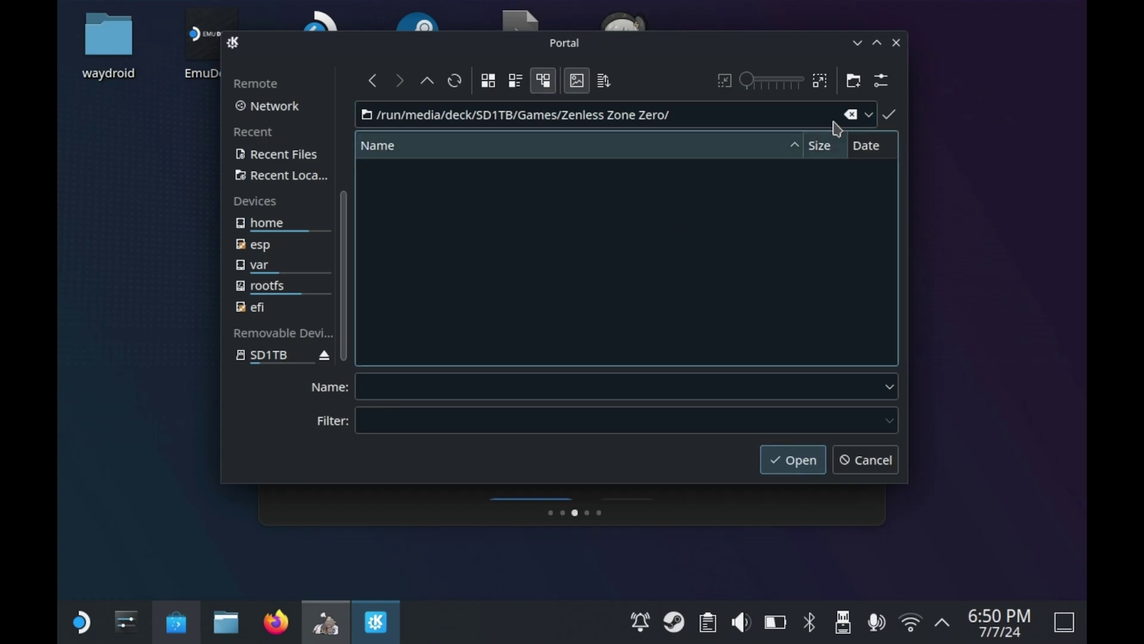
- Set the new Zenless Zone Zero folder as the global game version installation folder and continue to the component download page
left_click(370, 82)
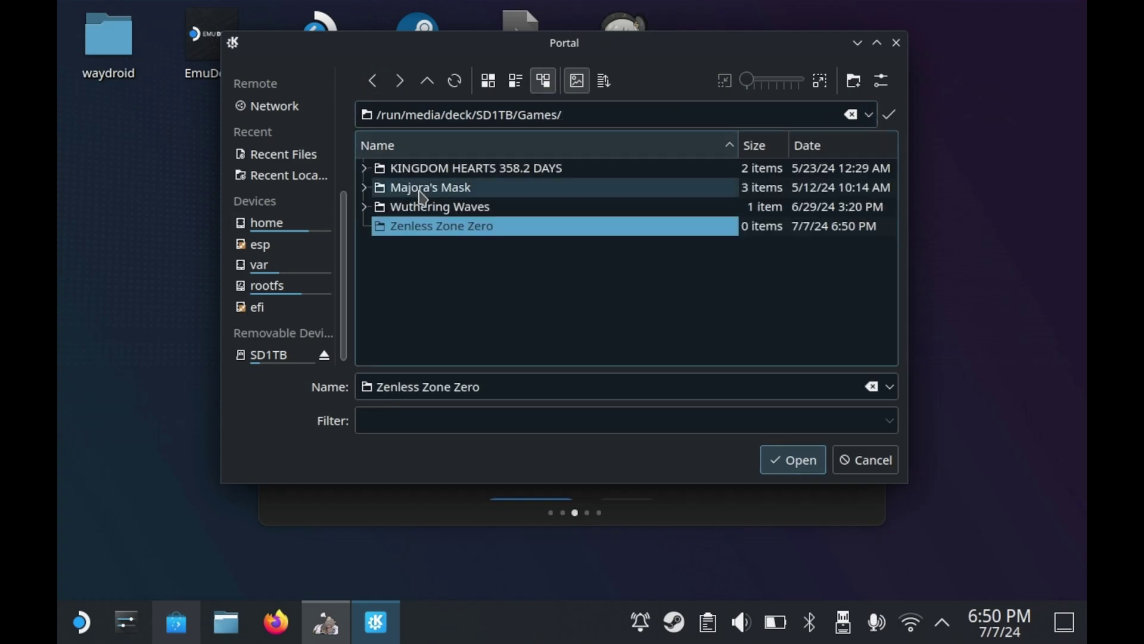
key("Return")
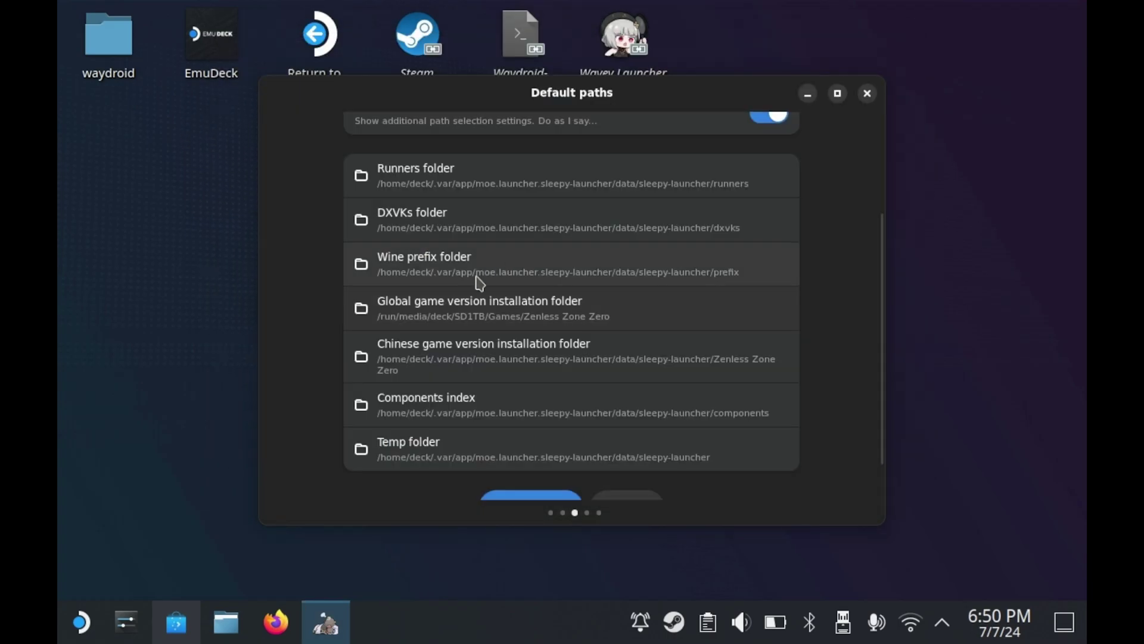
scroll(548, 322, "down", 2)
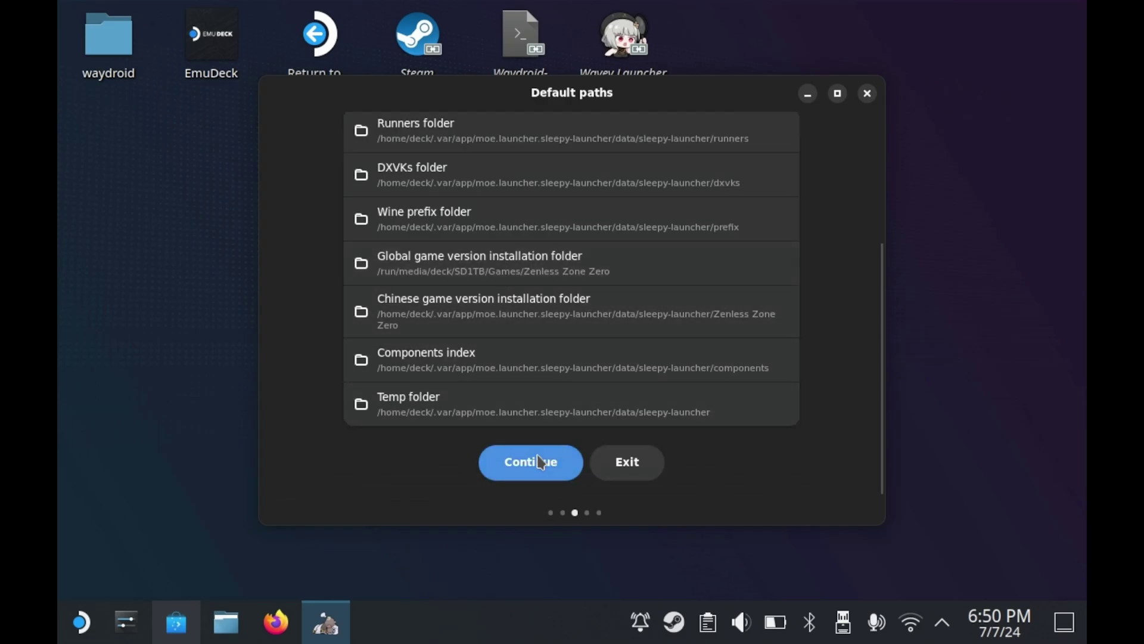
scroll(523, 477, "up", 2)
scroll(542, 372, "down", 2)
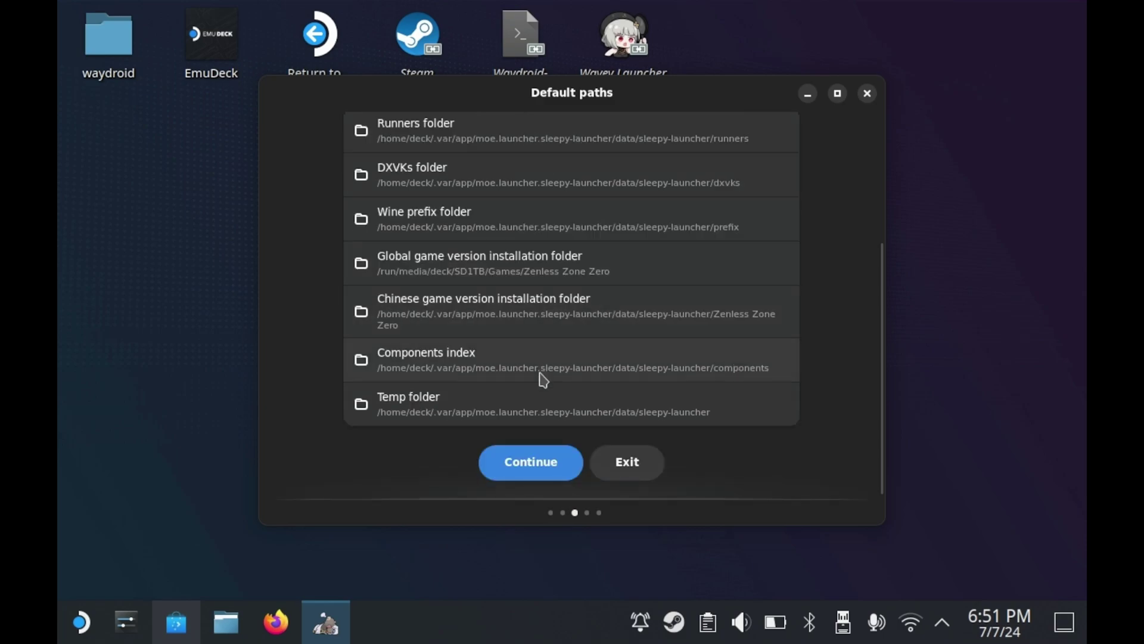
left_click(561, 473)
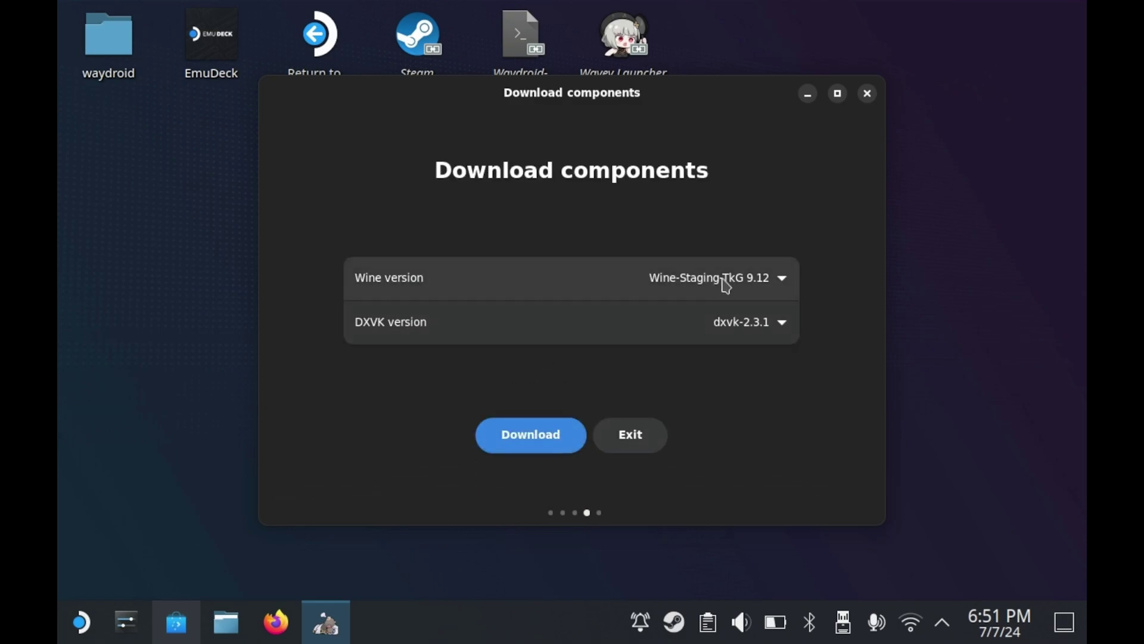
- Download the Wine-Staging-TkG 9.12 and dxvk-2.3.1 components with Wine Mono, and close the details of the game diff error
left_click(513, 431)
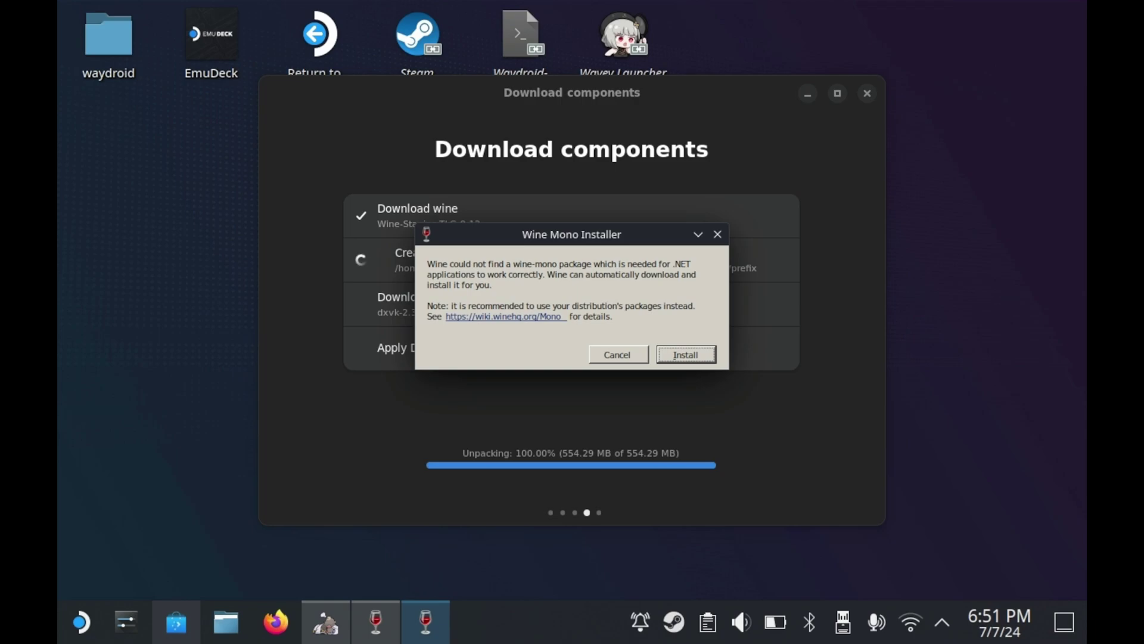
left_click(701, 365)
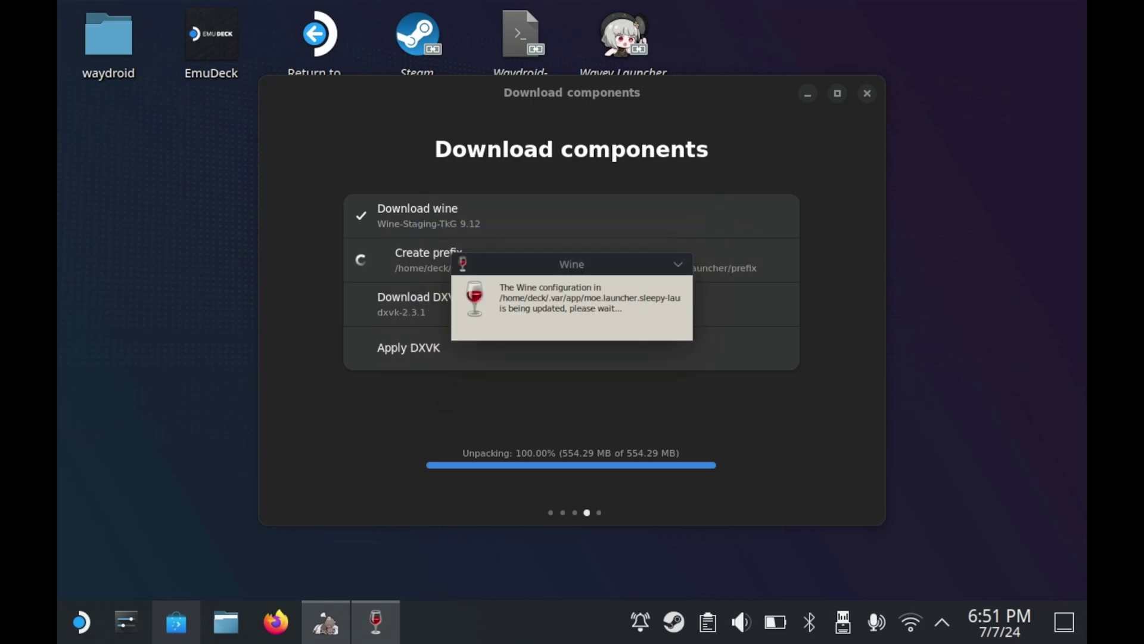
left_click(677, 516)
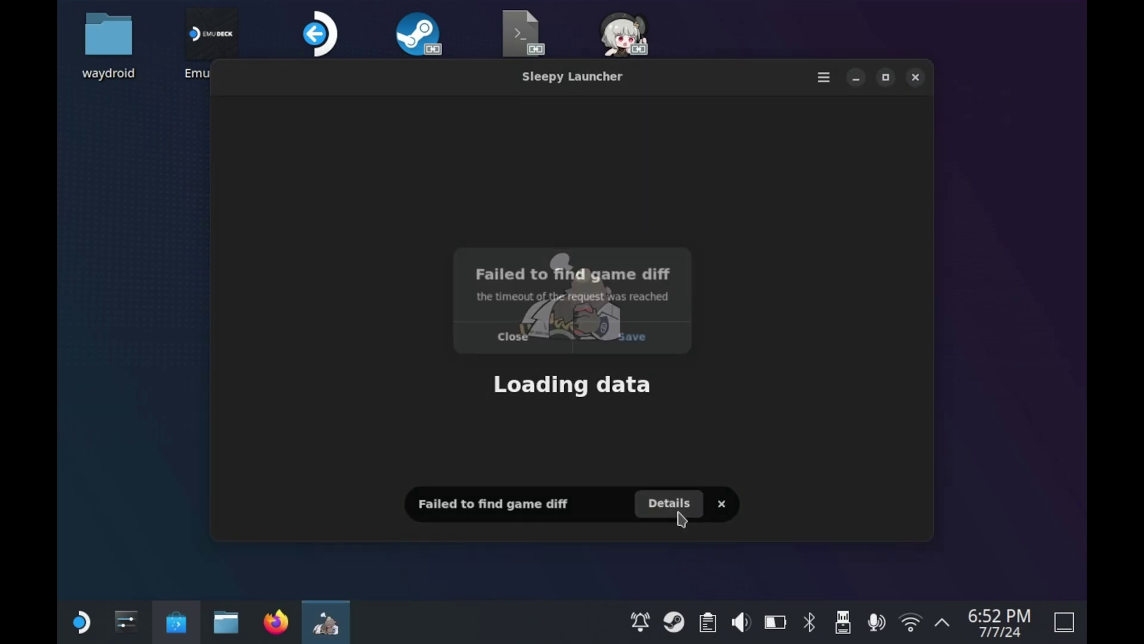
left_click(539, 340)
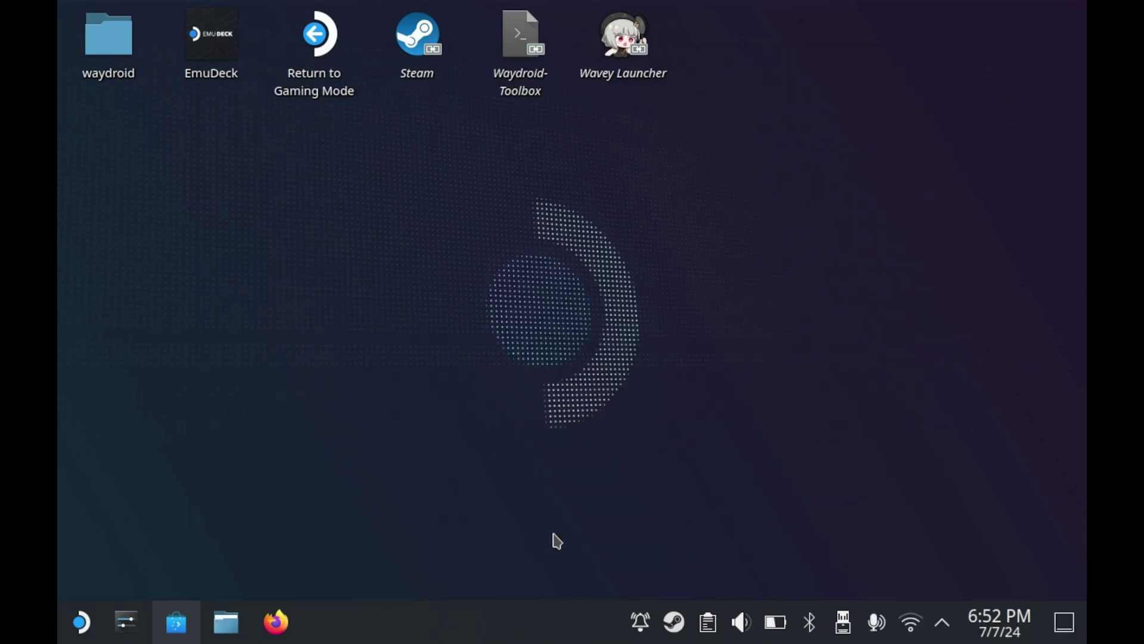
- In the file manager, check the Zenless Zone Zero folder under Games on SD1TB, delete that folder and close the window
left_click(81, 621)
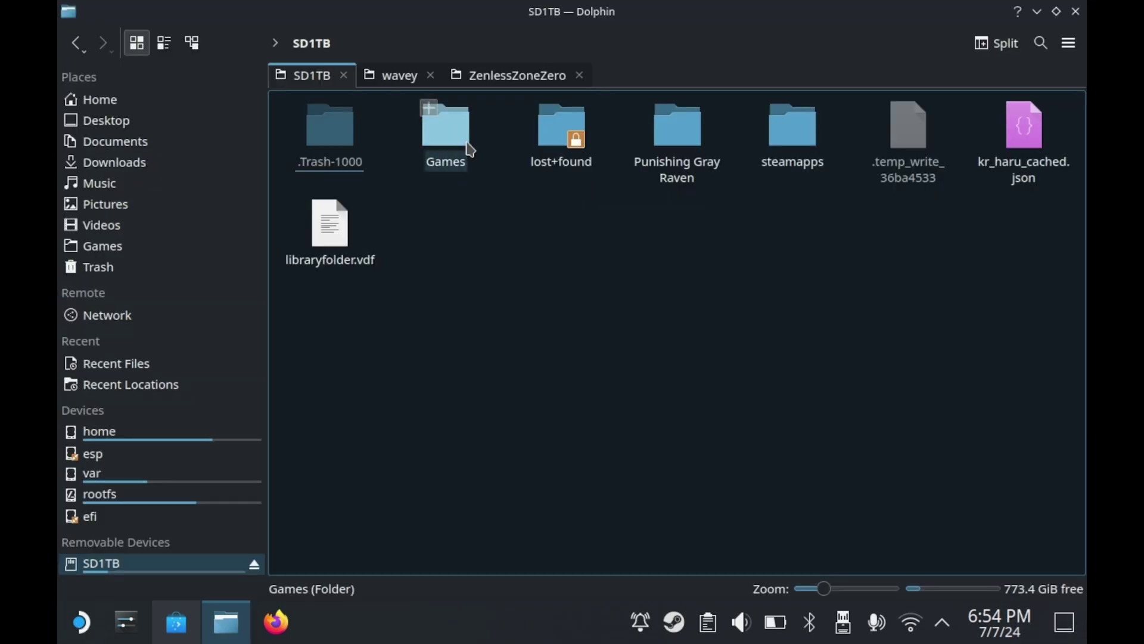
left_click(448, 135)
left_click(660, 123)
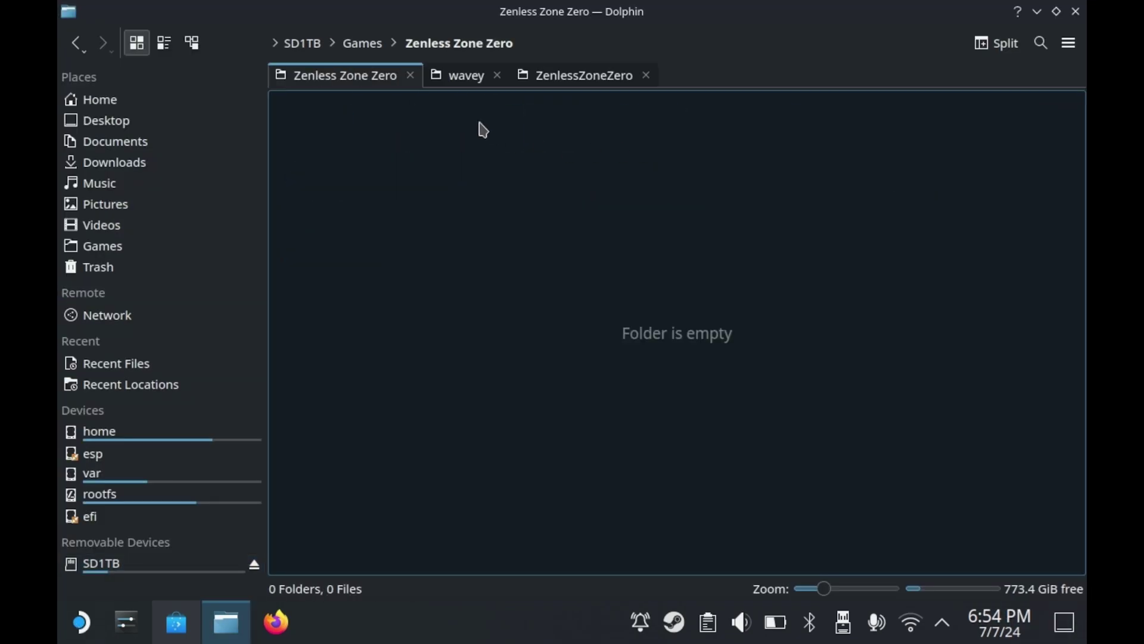
left_click(361, 45)
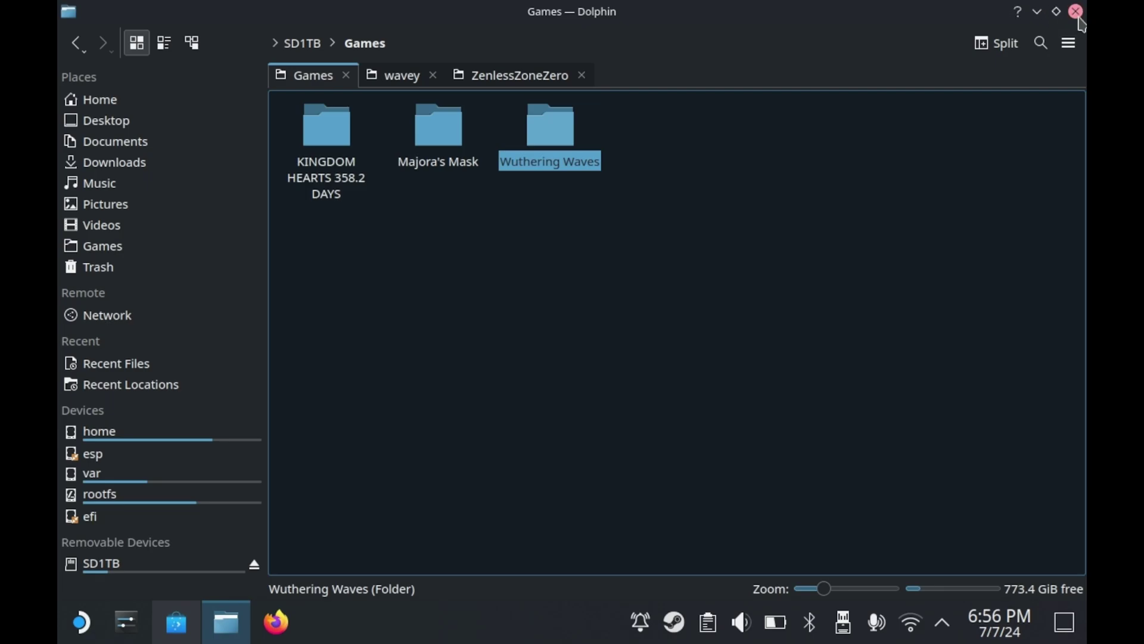
left_click(1076, 12)
- Reopen Sleepy Launcher by searching the applications for "sleepy" and download the game
key("super")
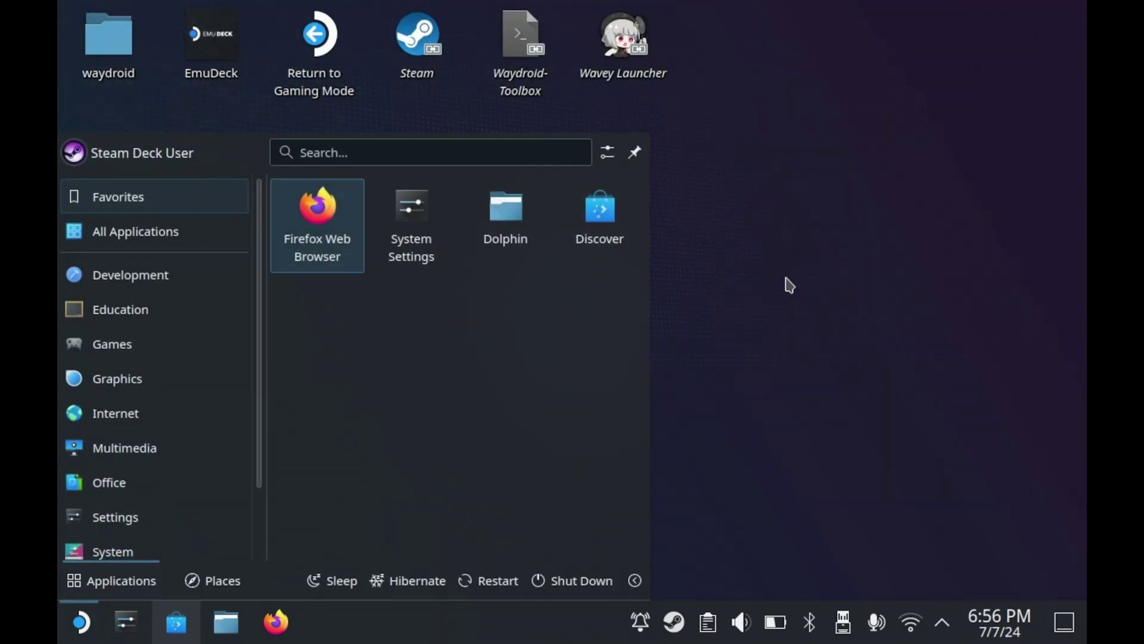
type("sleepy")
key("Return")
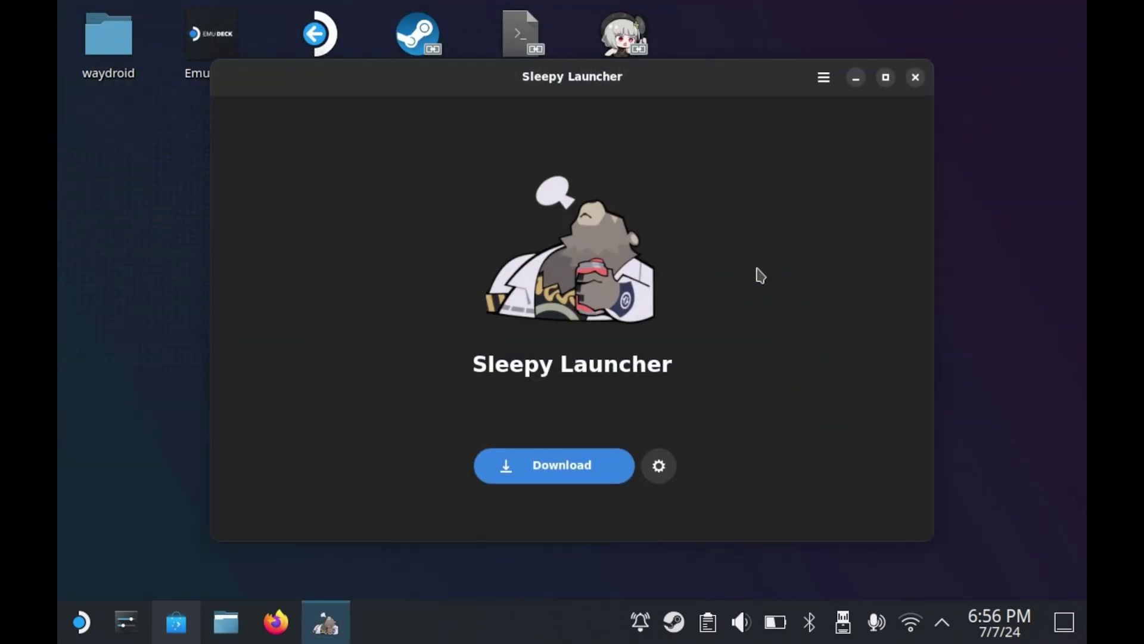
left_click(590, 479)
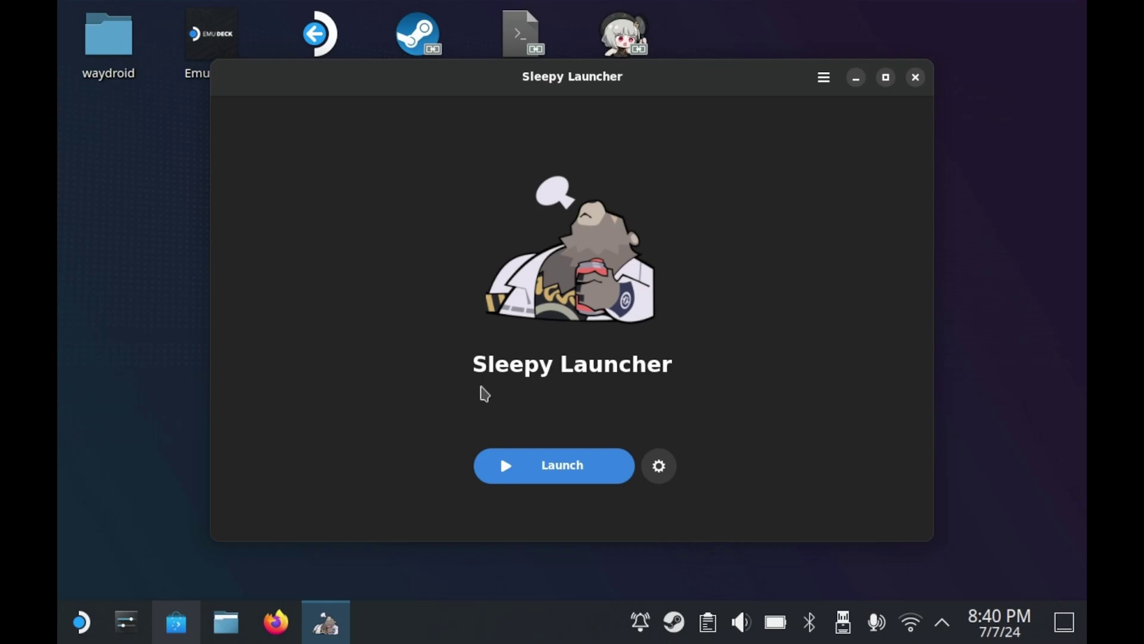
- Examine the downloaded game files in the Zenless Zone Zero folder on SD1TB, and close the file manager
left_click(226, 622)
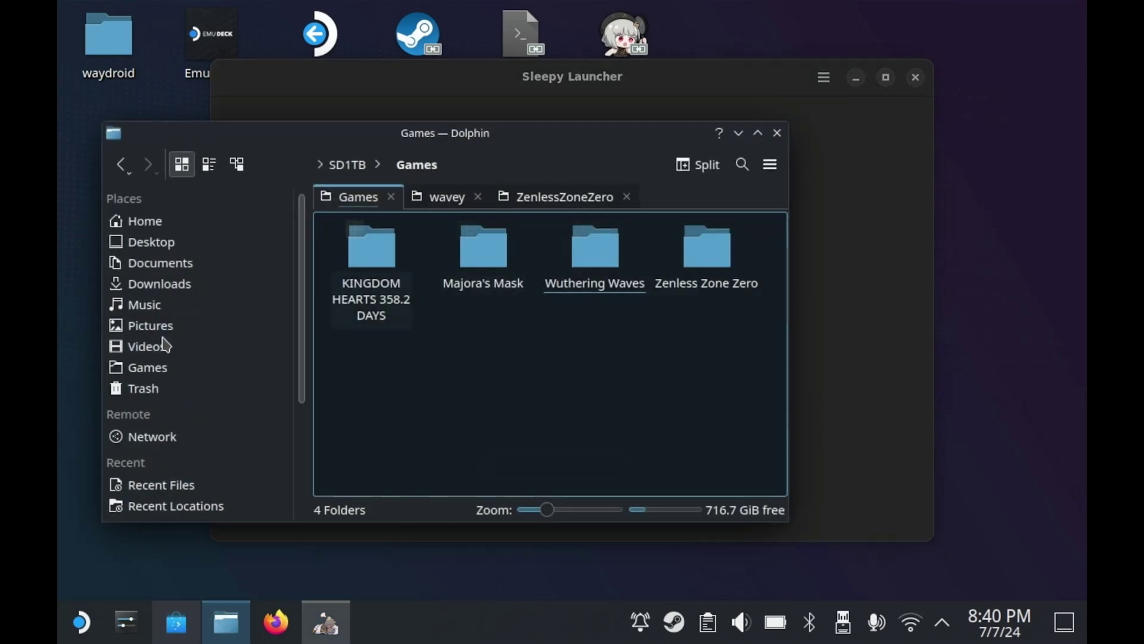
left_click(706, 285)
scroll(454, 340, "down", 3)
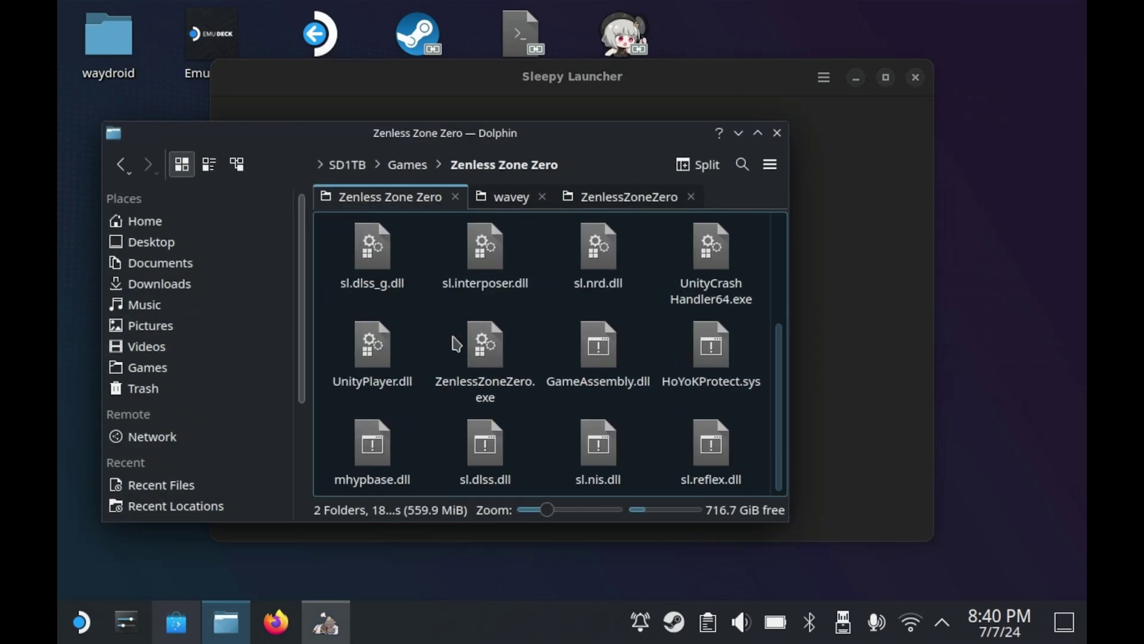
scroll(623, 322, "up", 3)
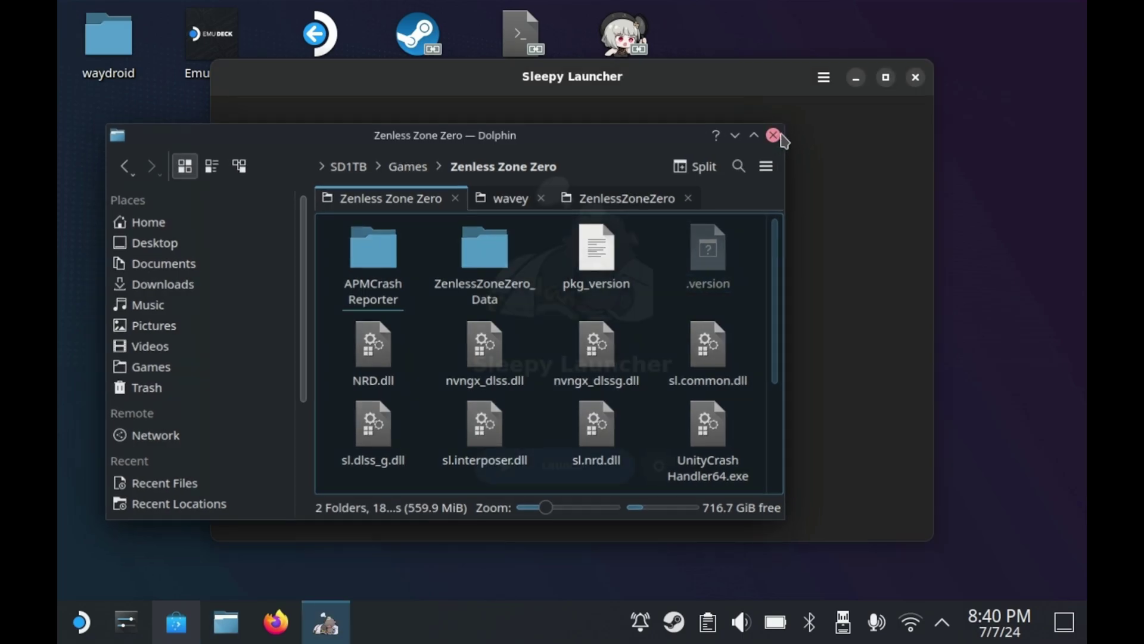
left_click(777, 132)
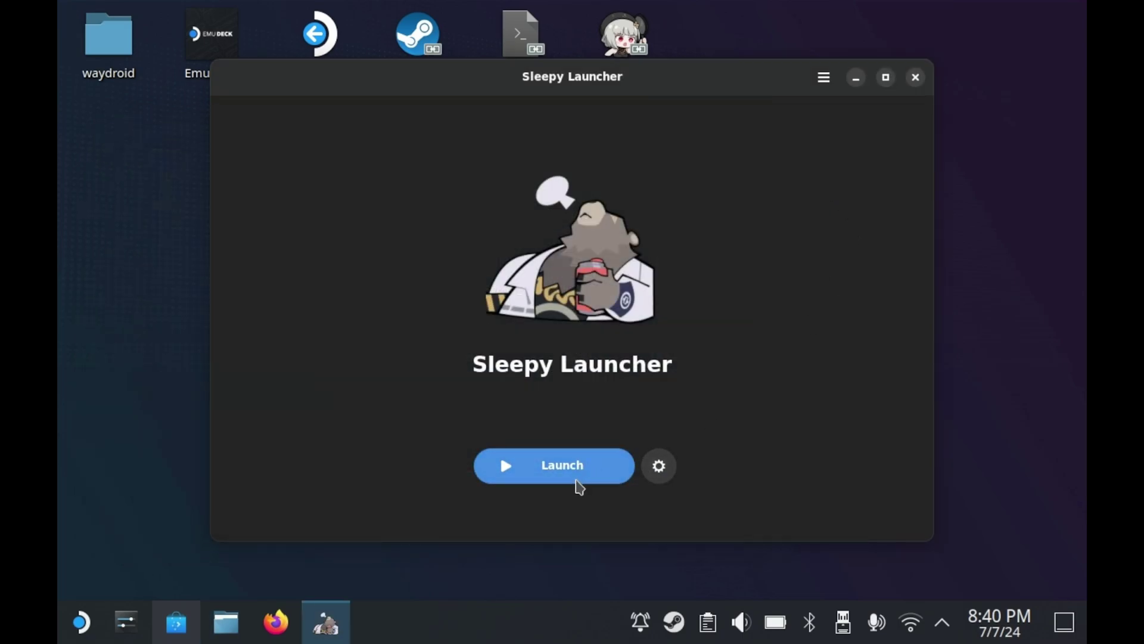
- Launch Zenless Zone Zero and try the email/username and password fields of the HoYoverse login form
left_click(578, 484)
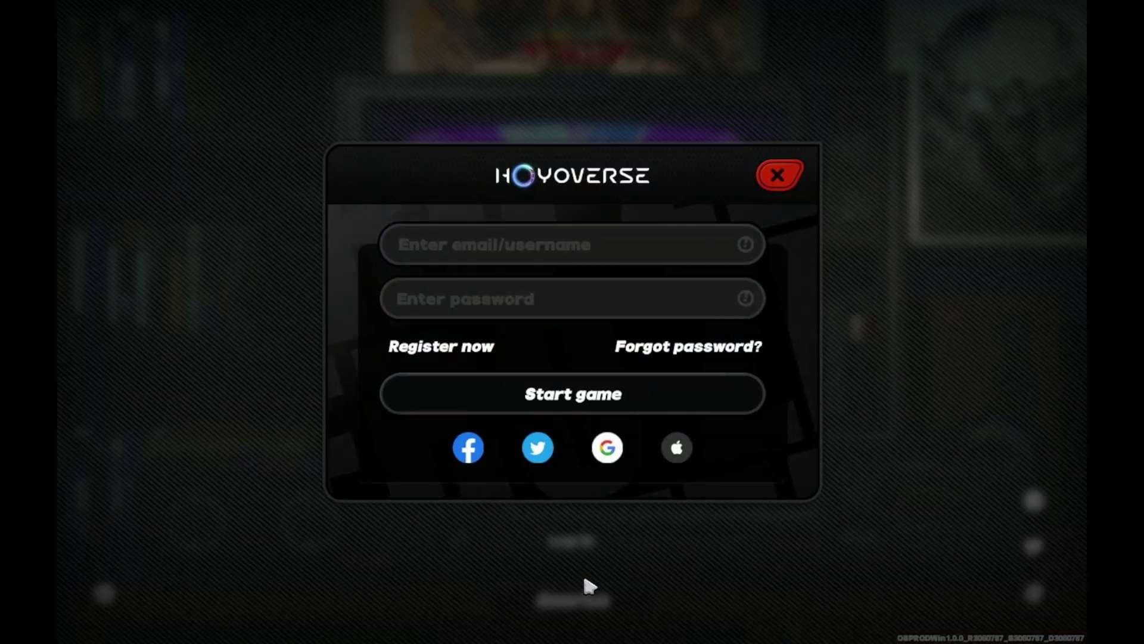
left_click(540, 241)
left_click(517, 298)
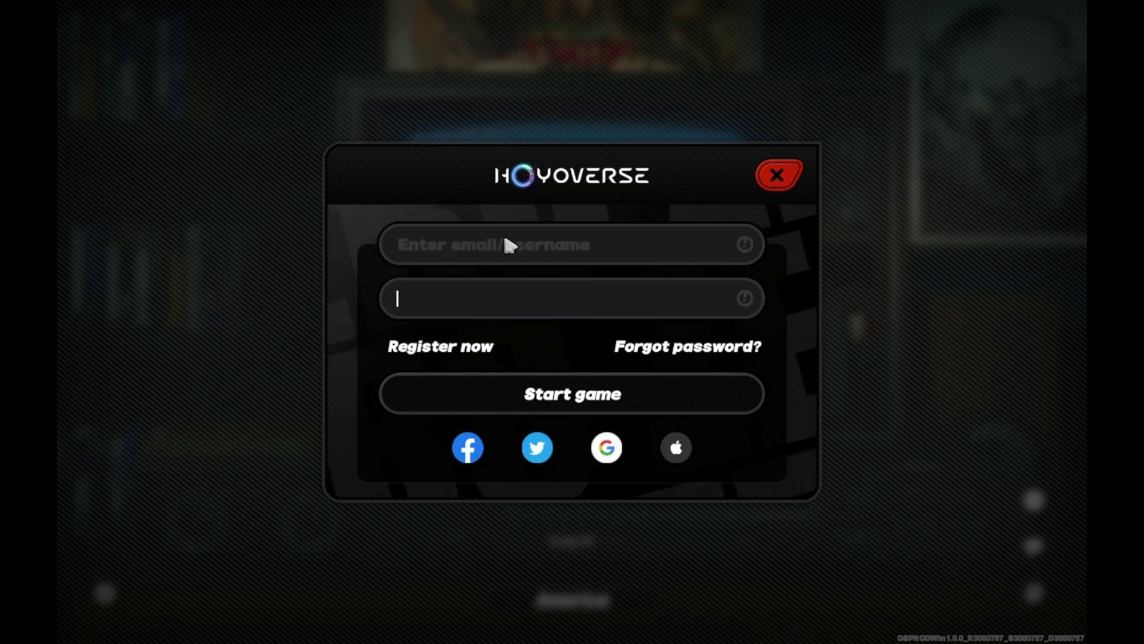
left_click(509, 244)
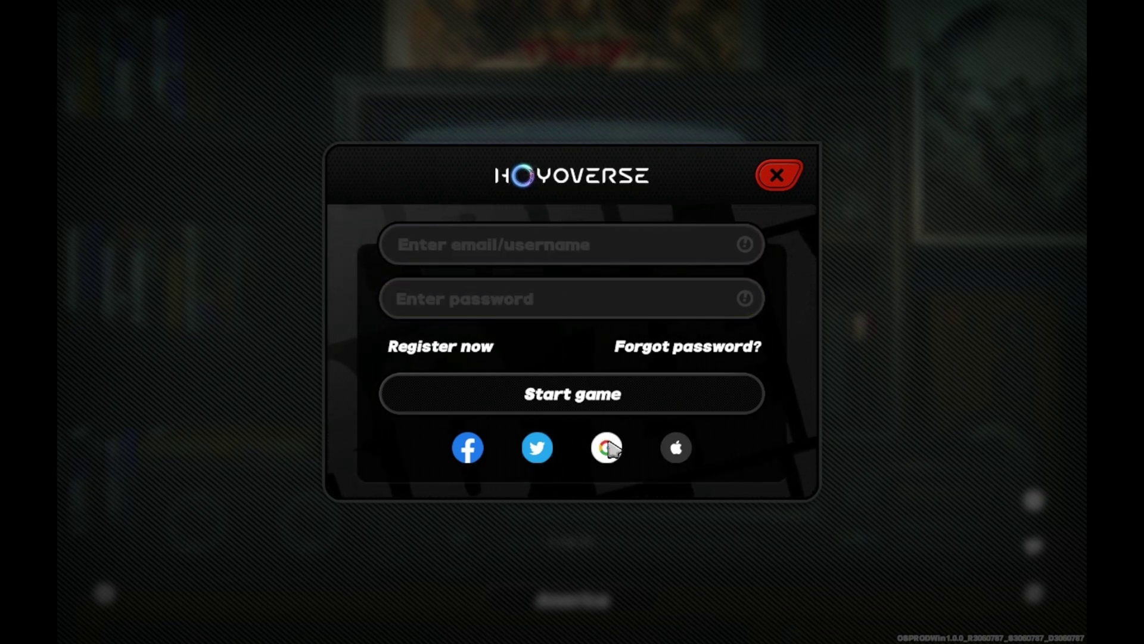
key("Escape")
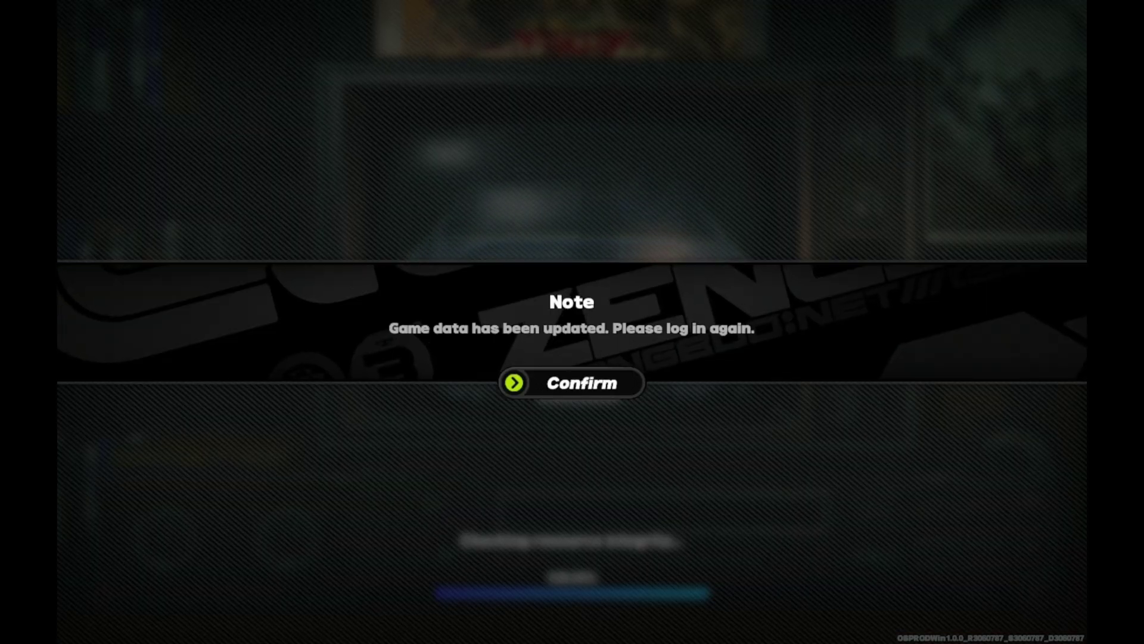
- Confirm the game data update note and quit the game back to Sleepy Launcher
left_click(584, 383)
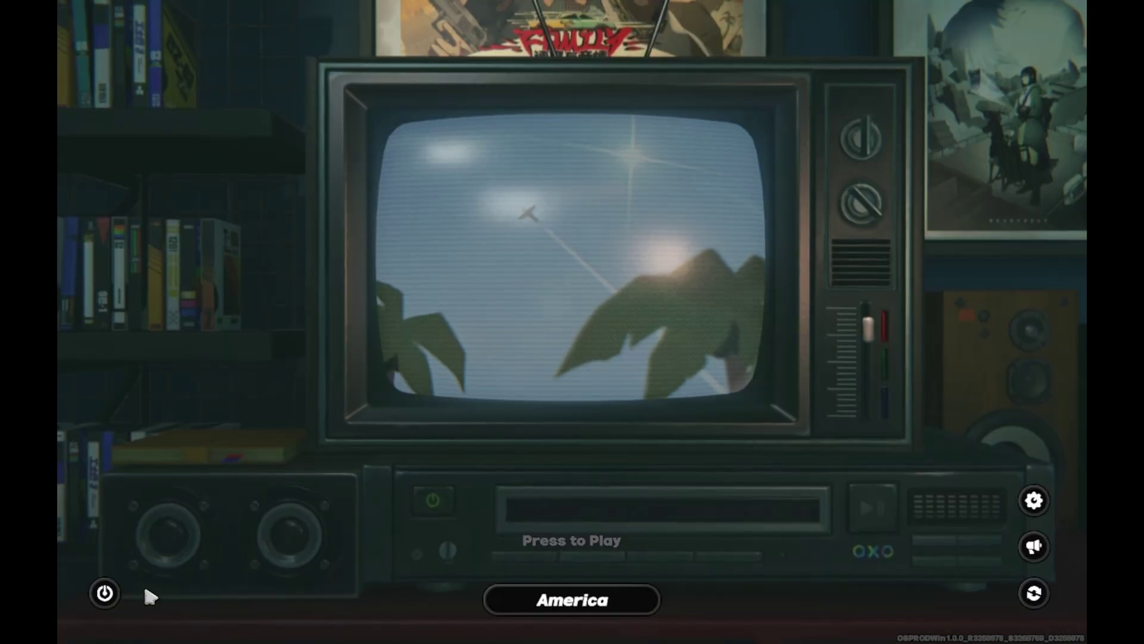
left_click(104, 592)
key("Return")
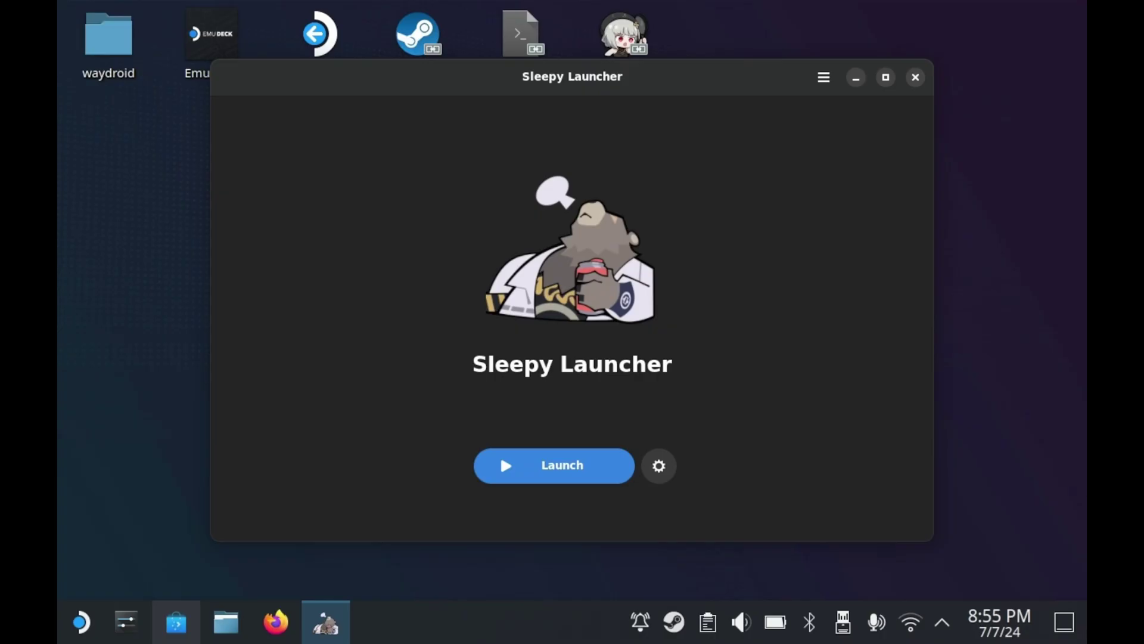
- Open Sleepy Launcher's settings and switch its appearance to Classic
left_click(824, 76)
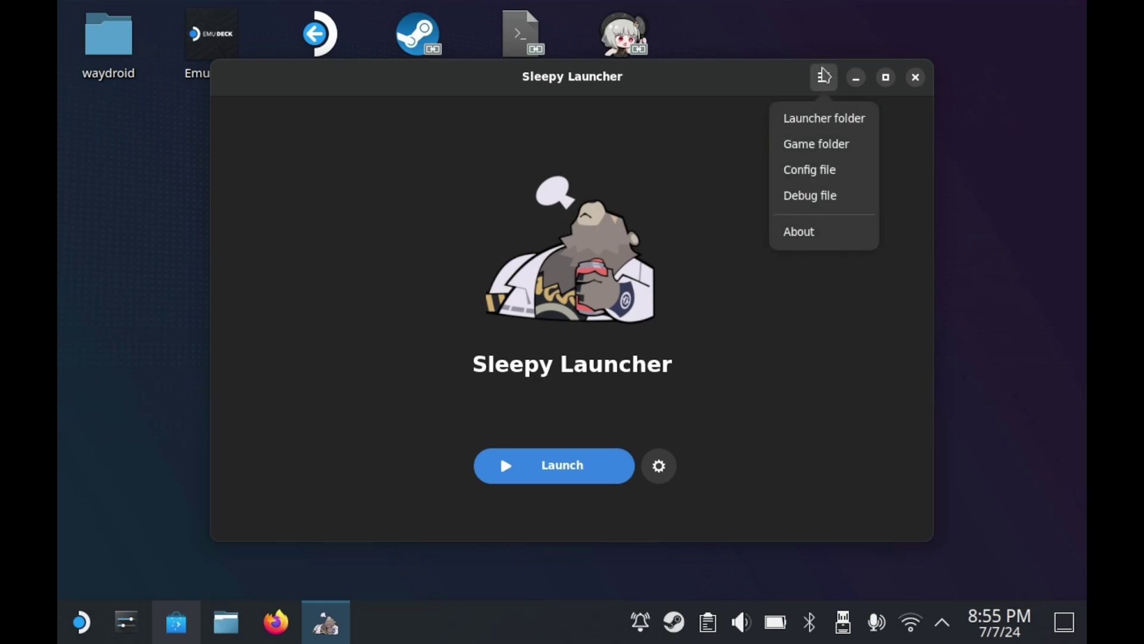
left_click(687, 493)
left_click(658, 466)
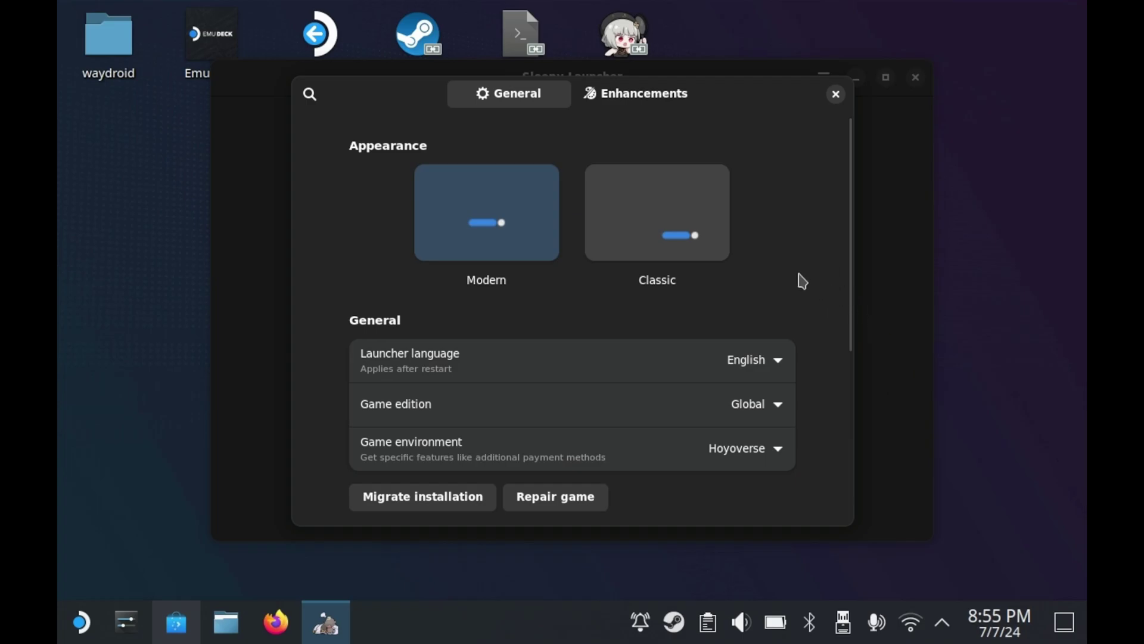
left_click(661, 263)
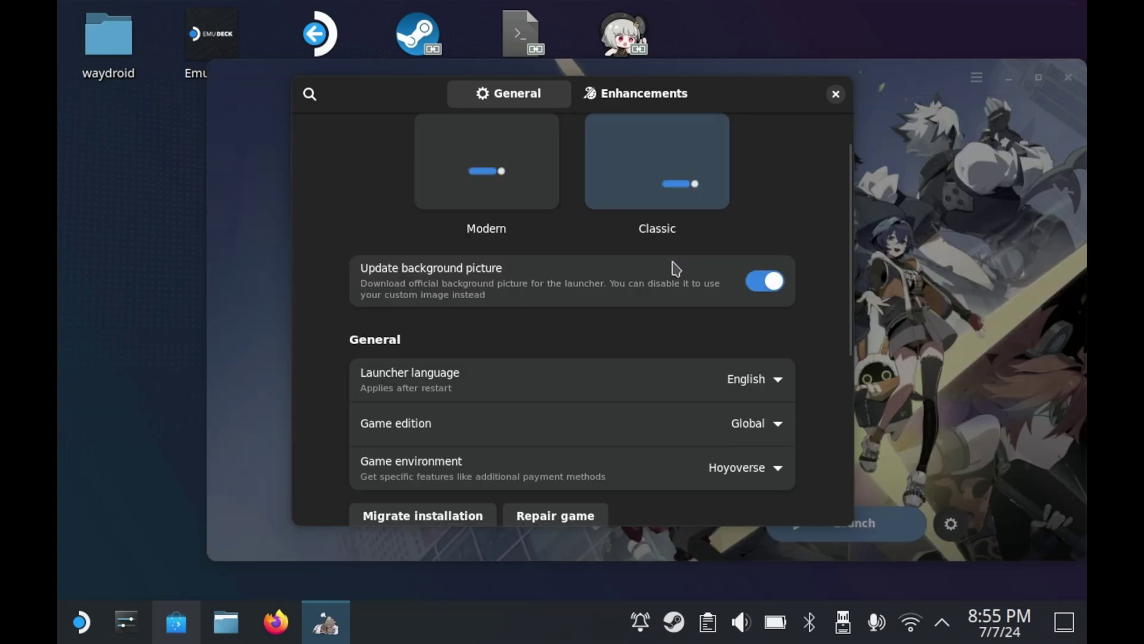
- Examine the launcher's general settings, the game edition choices, and the Wine versions and options among the components
scroll(789, 258, "down", 5)
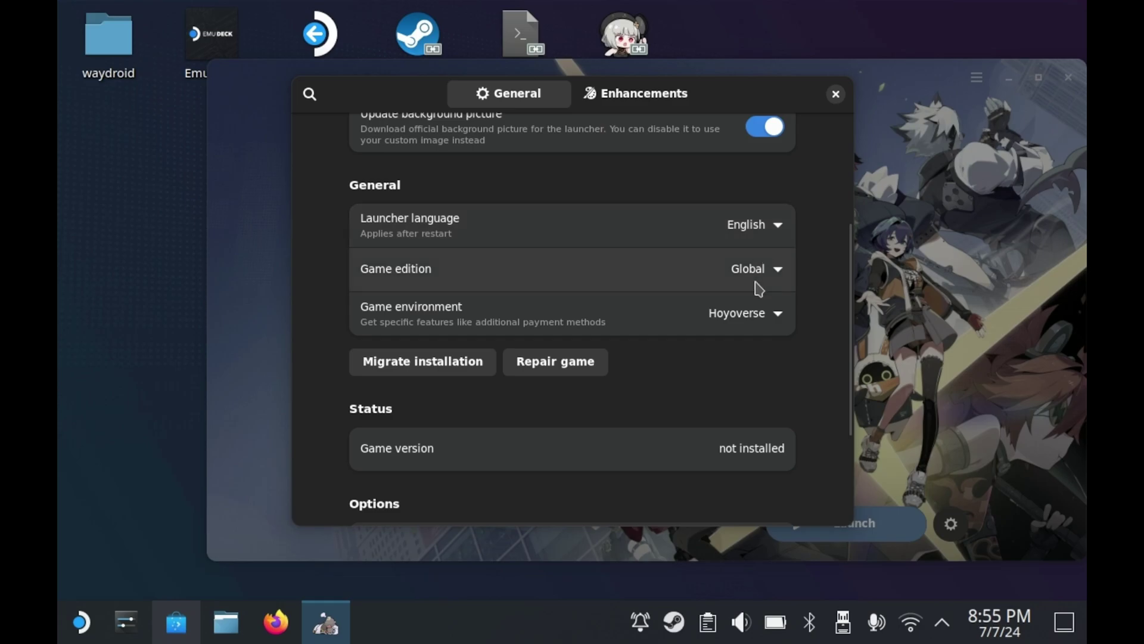
left_click(778, 270)
left_click(781, 271)
scroll(666, 446, "down", 4)
left_click(666, 446)
scroll(541, 241, "down", 5)
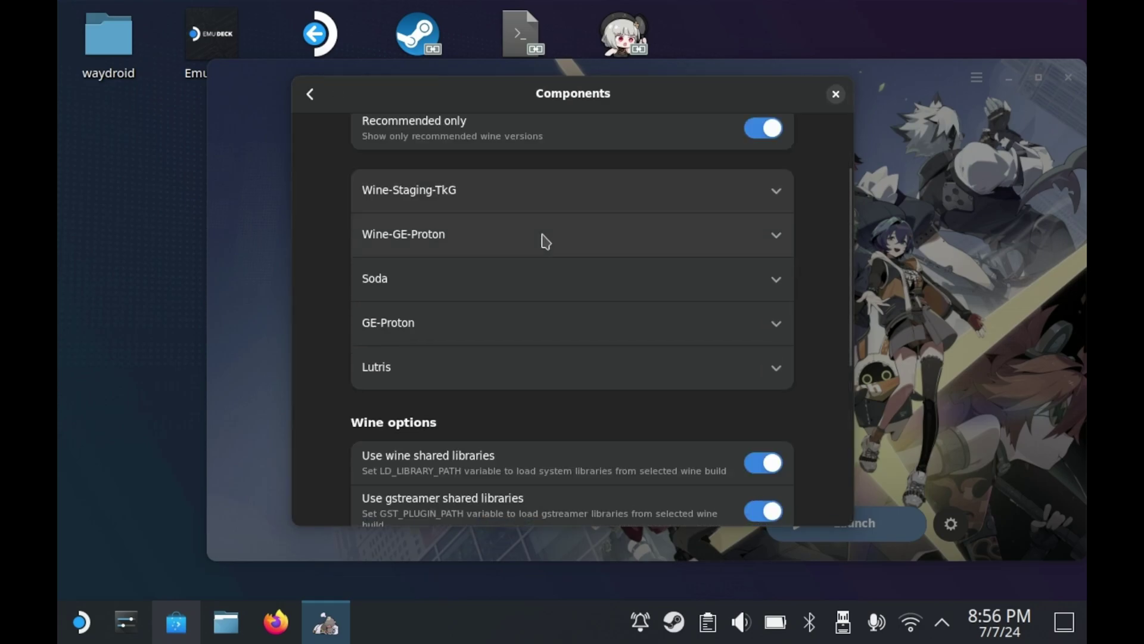
scroll(422, 289, "down", 3)
left_click(309, 95)
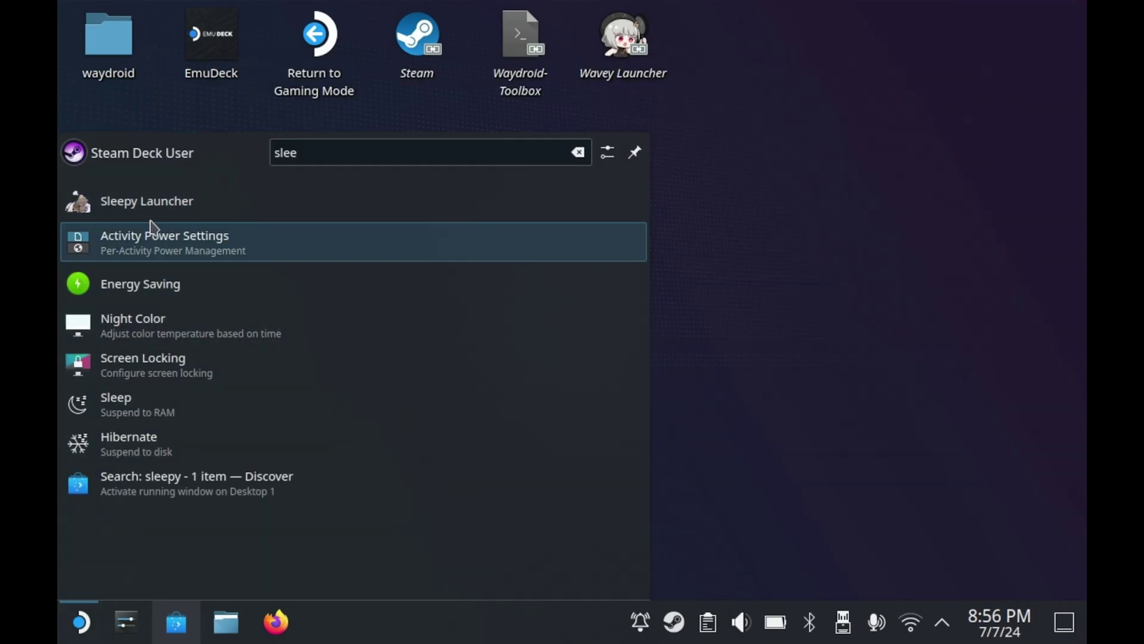
- Add Sleepy Launcher to Steam from the application search results
right_click(164, 193)
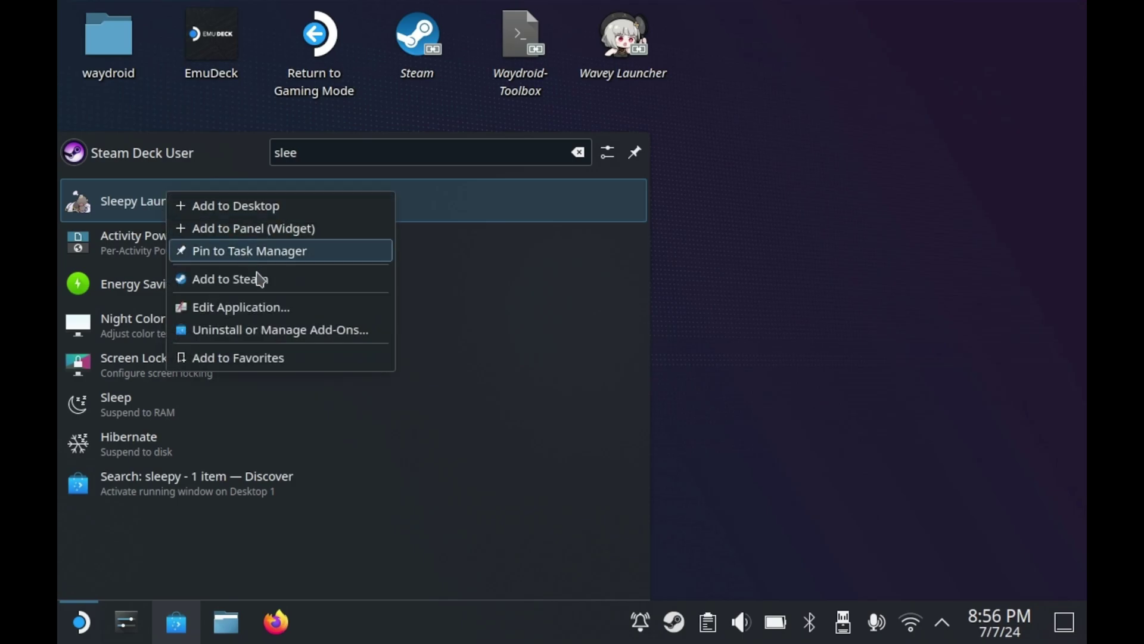
left_click(276, 283)
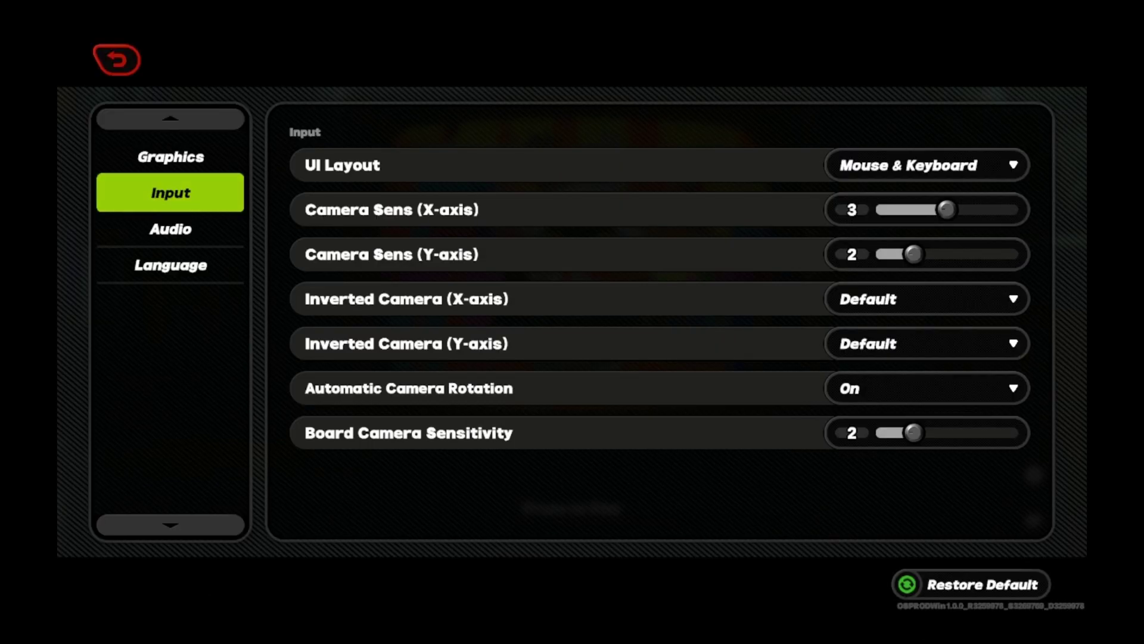
- Switch the game's UI layout to Controller, confirm the change and close the input settings
key("Return")
key("Down")
key("Return")
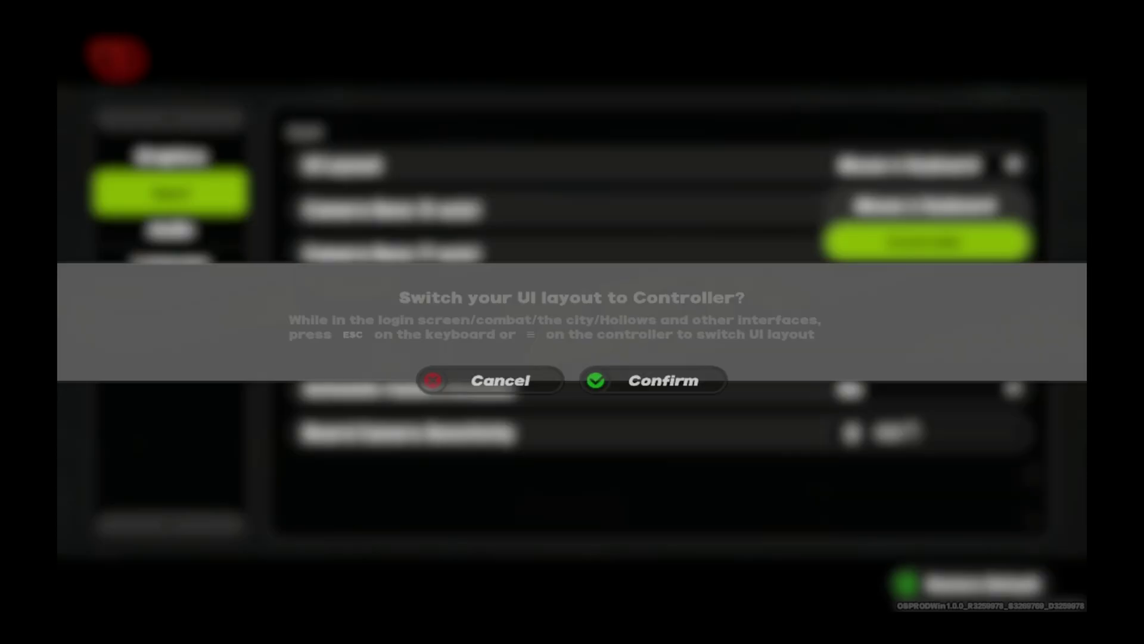
key("Return")
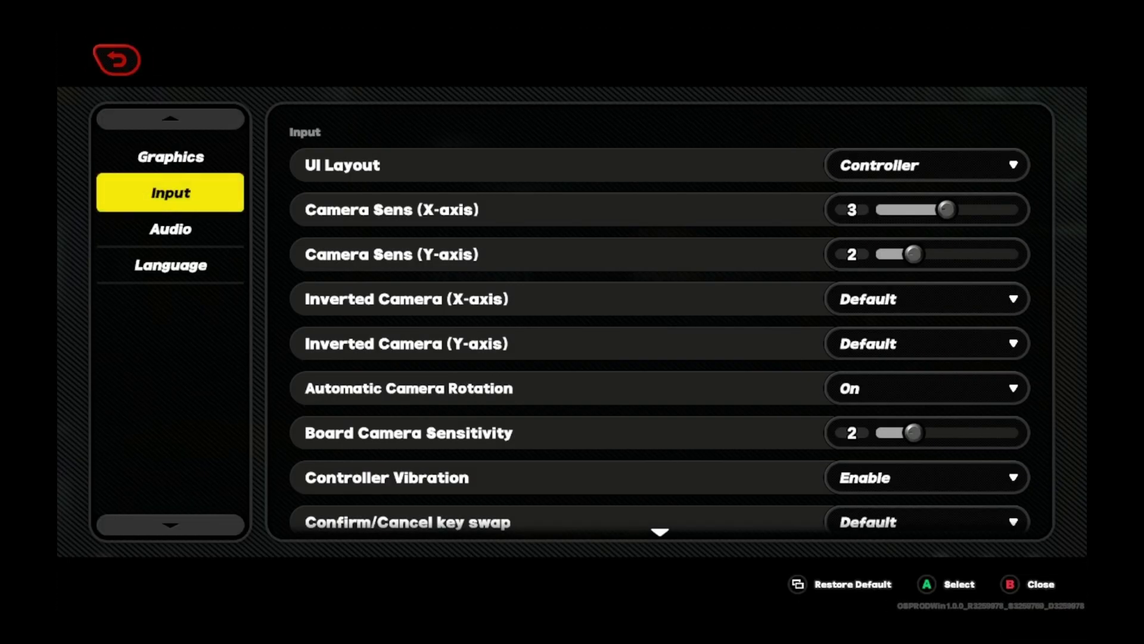
key("Escape")
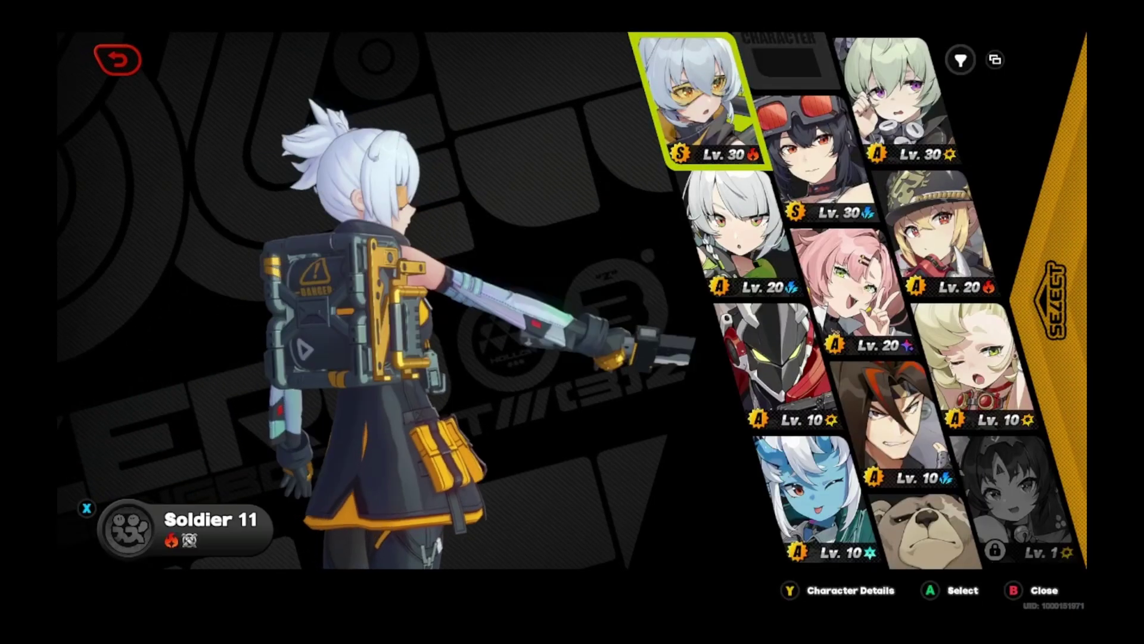
- Browse the agent roster by highlighting Anby, Grace and Soldier 11
key("Down")
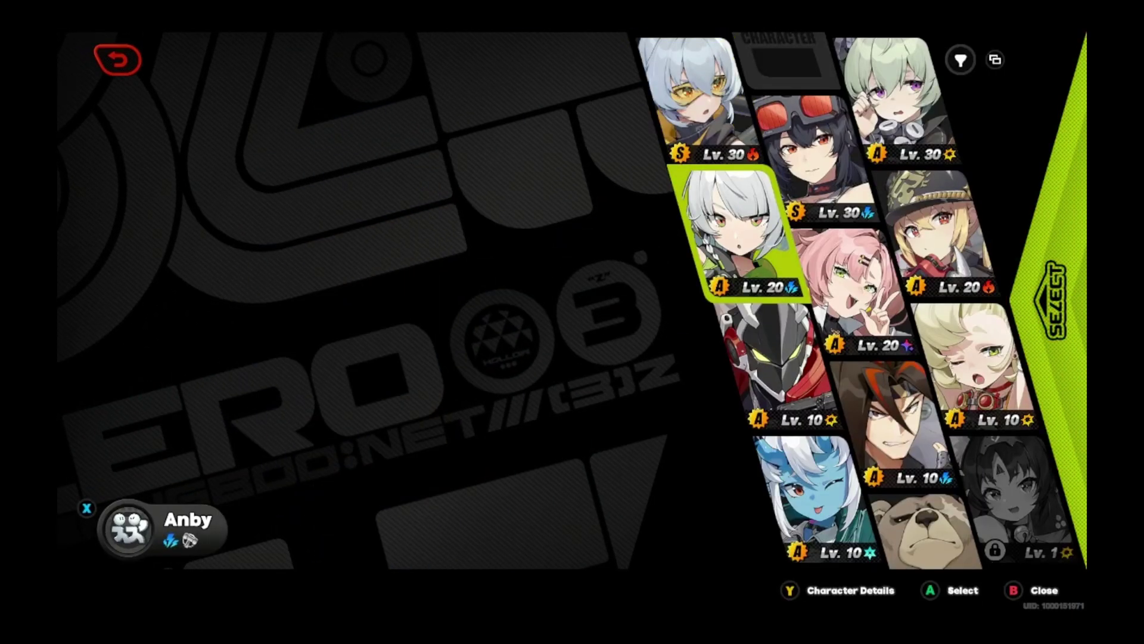
key("Right")
key("Up")
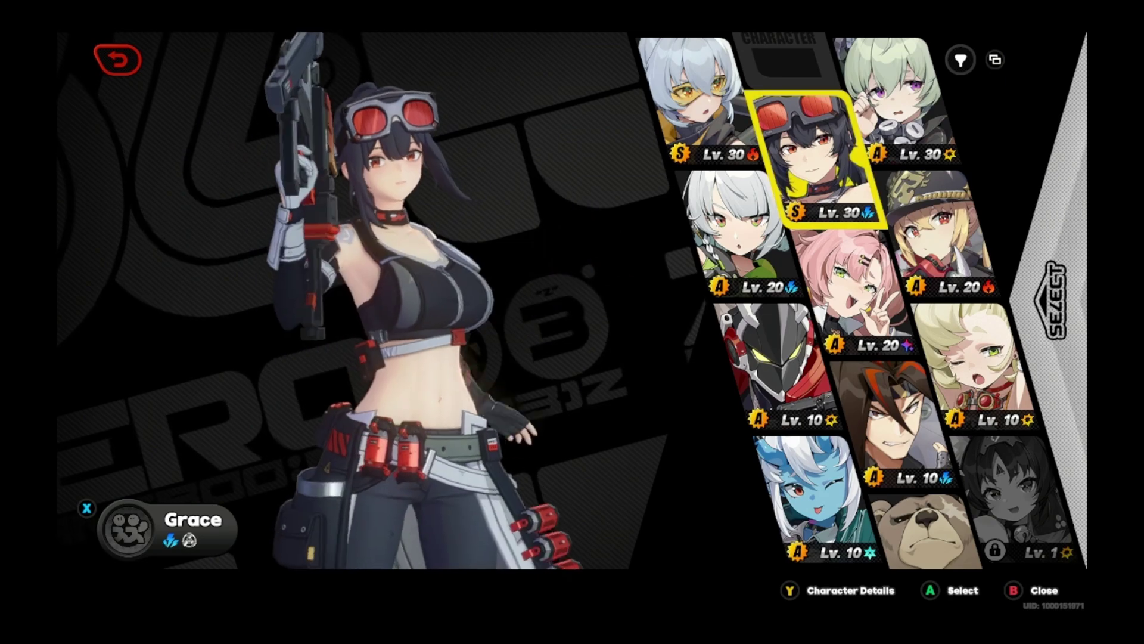
key("Left")
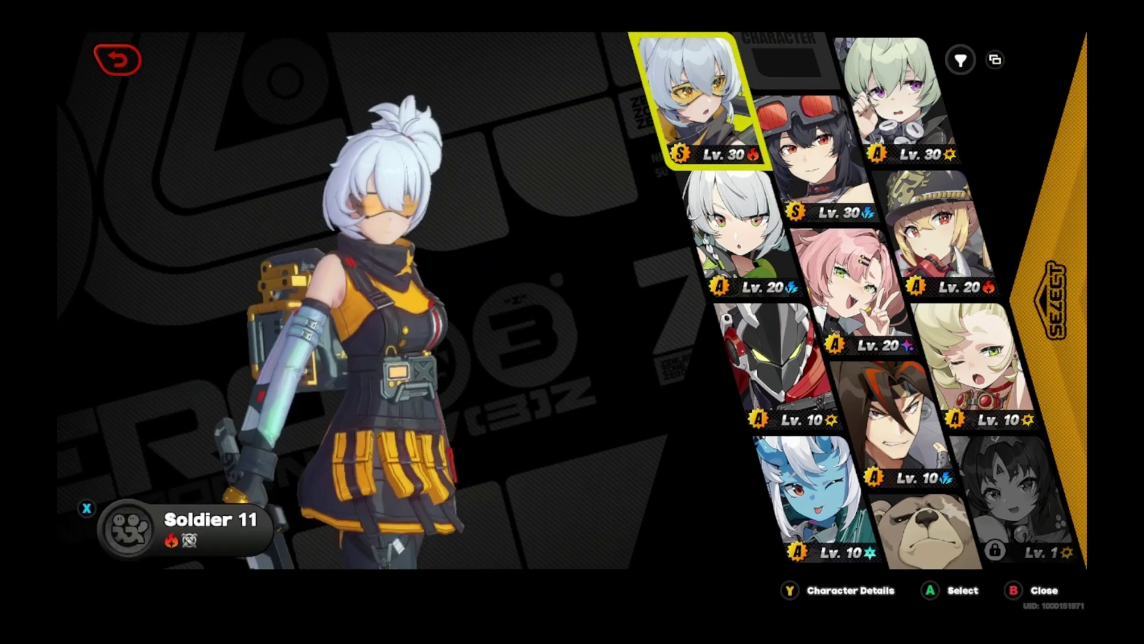
- Leave the agent roster, look through the Compendium's Primer, Errands, Training and Challenges pages, and close it
key("Escape")
key("Left")
key("Left")
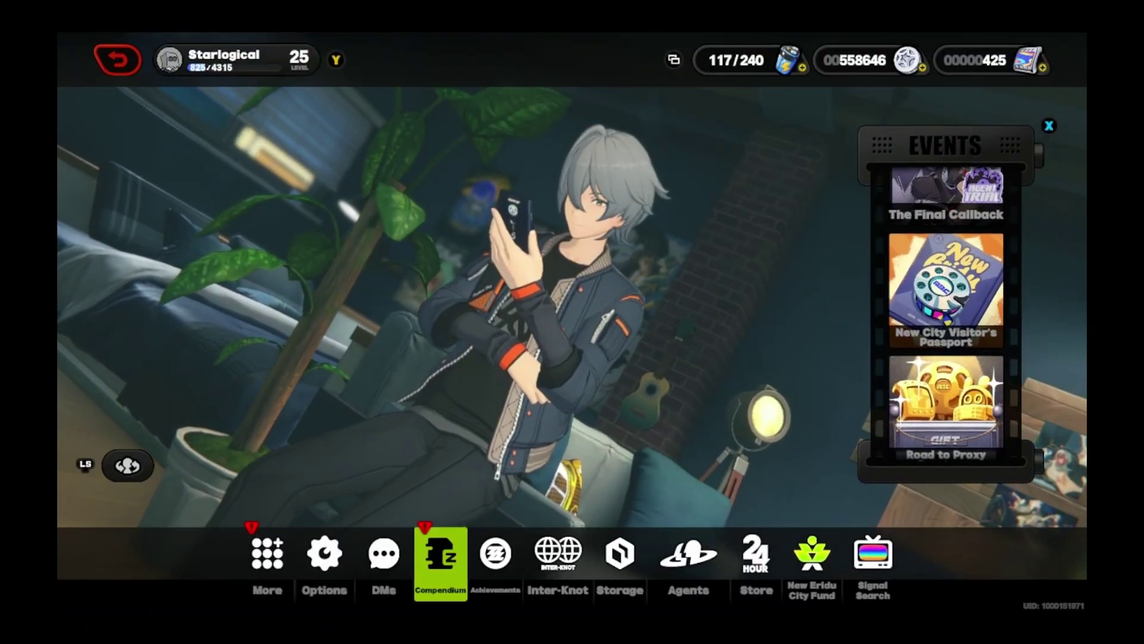
key("Return")
key("q")
key("q")
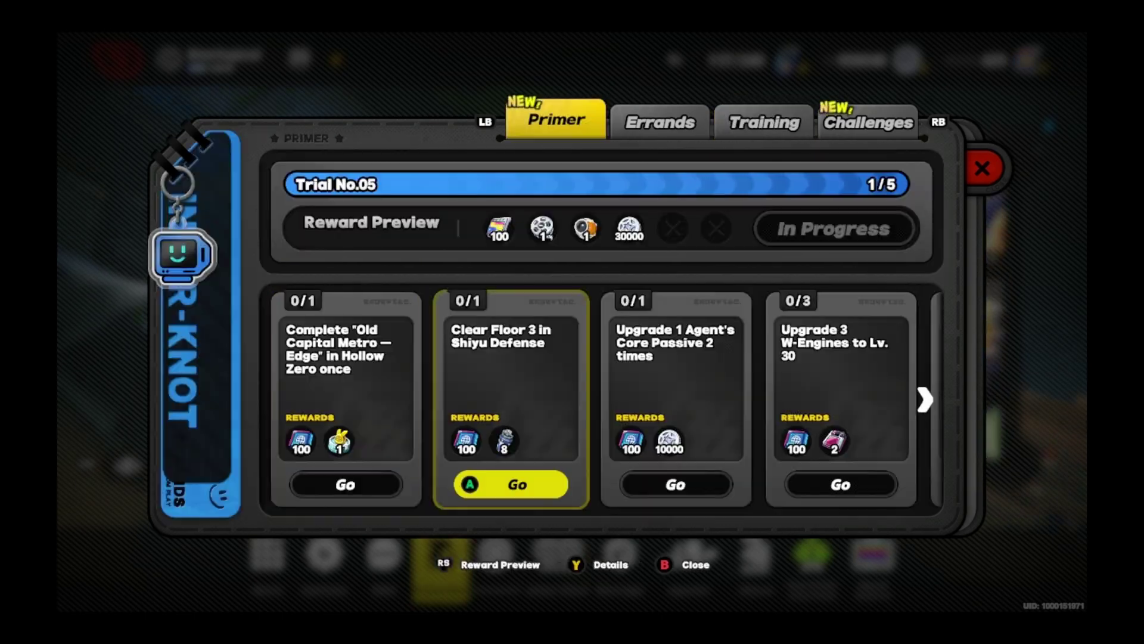
key("e")
key("e")
key("e")
key("Escape")
- Look through the More Features collection, view the announcements in Notices and close them
key("Left")
key("Left")
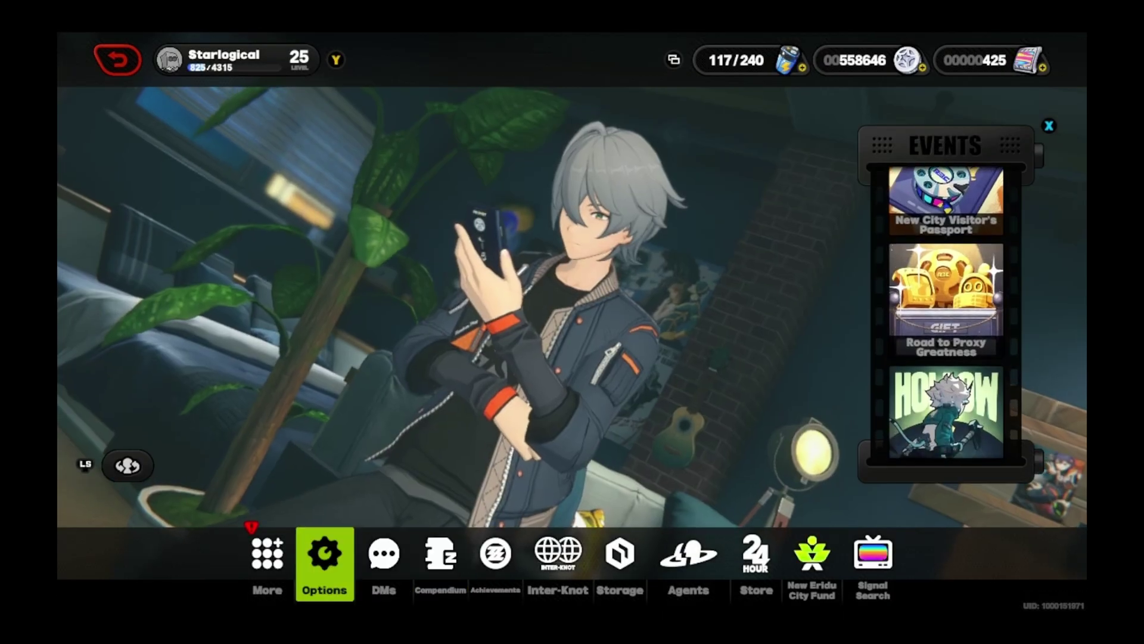
key("Left")
key("Return")
key("Down")
key("Right")
key("Up")
key("Right")
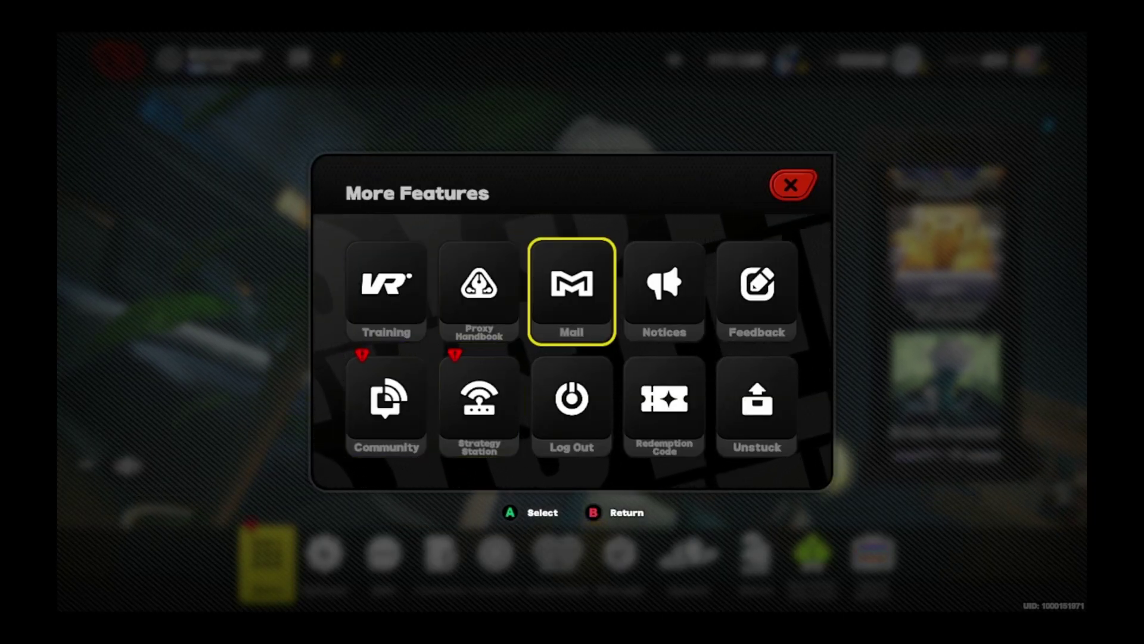
key("Right")
key("Escape")
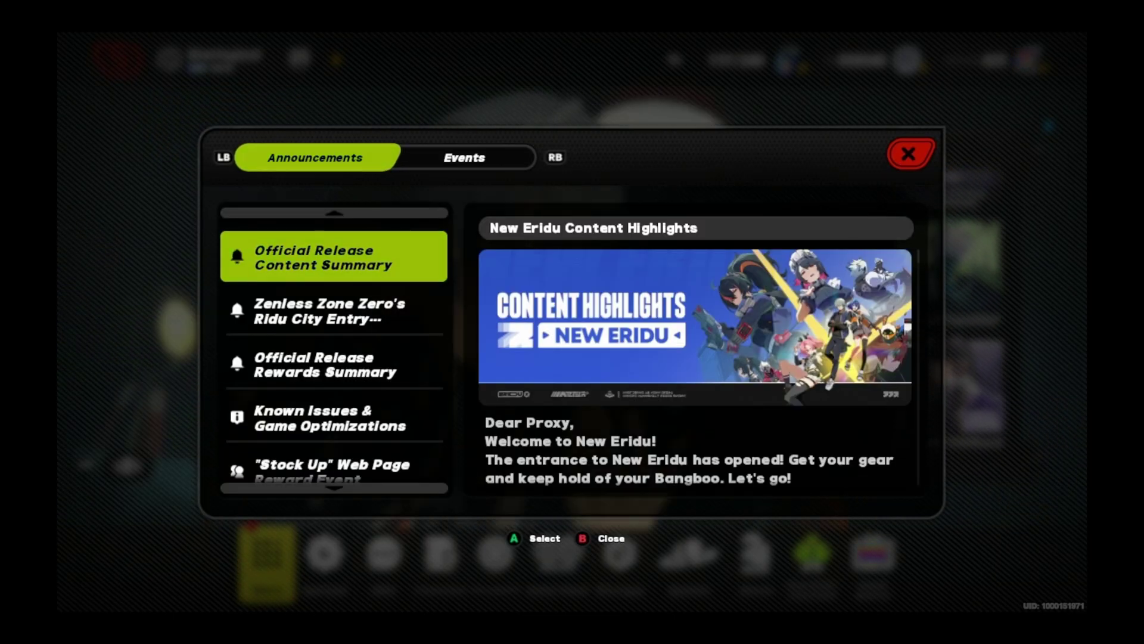
key("Escape")
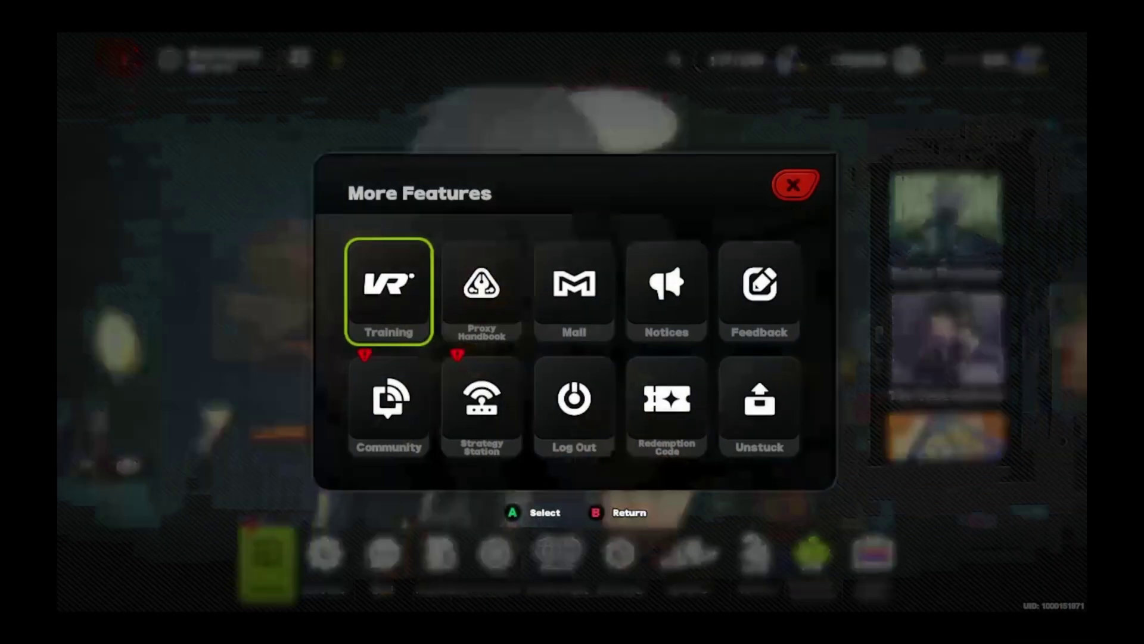
- Check the Community and Strategy Station entries in More Features and return to the main menu
left_click(386, 405)
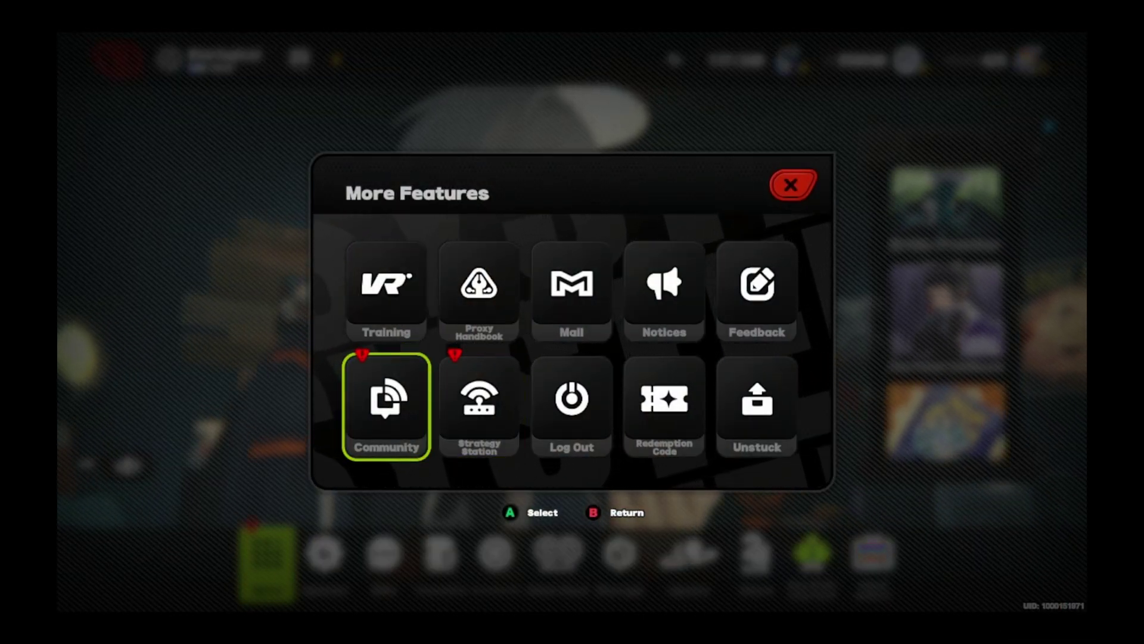
left_click(479, 405)
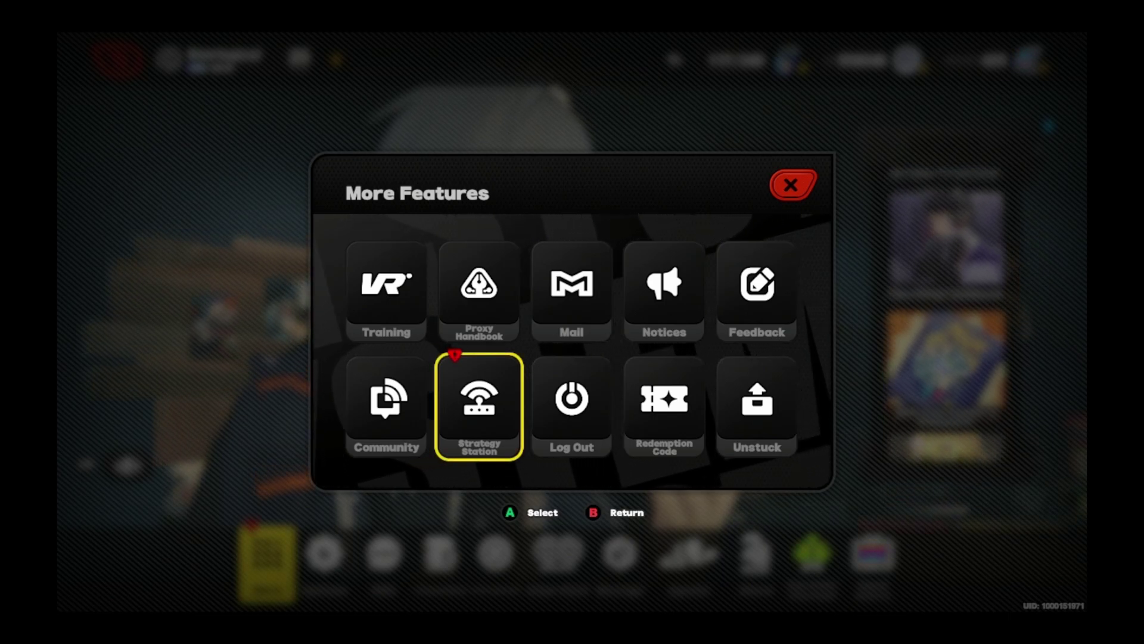
key("Escape")
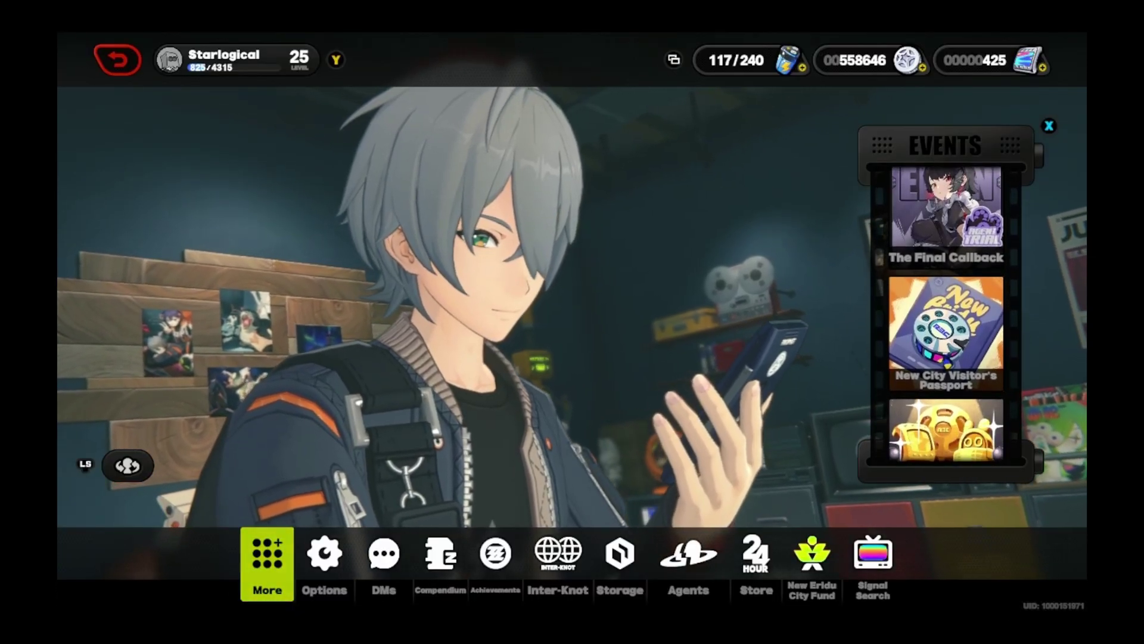
- View the available display modes in the game's graphics options and return without changing them
left_click(384, 560)
left_click(323, 560)
left_click(929, 151)
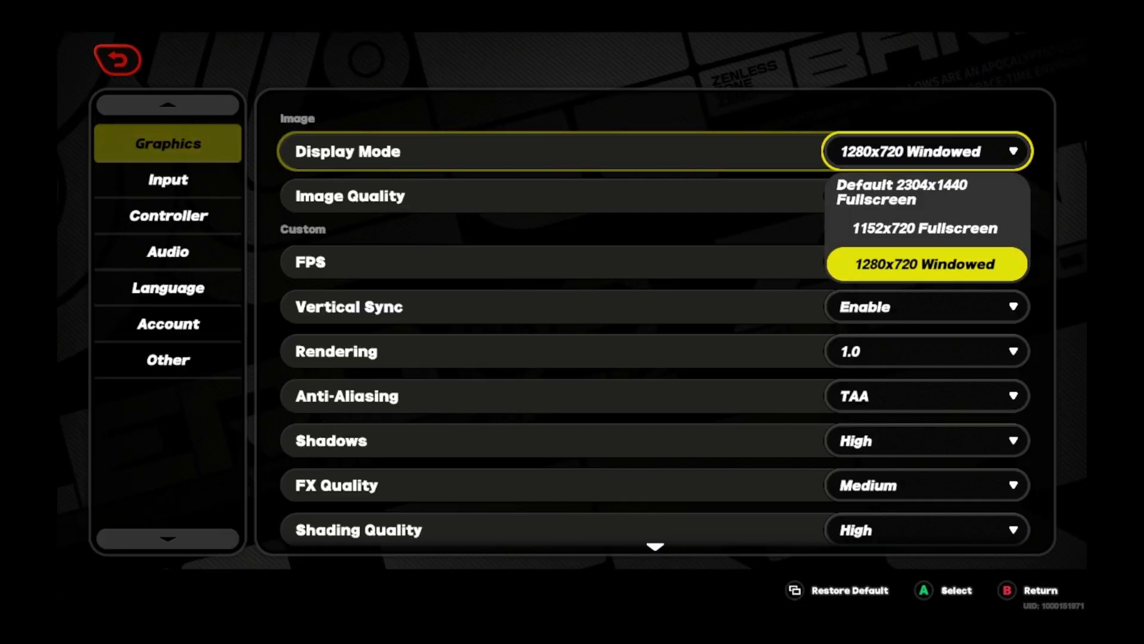
key("Escape")
key("Escape")
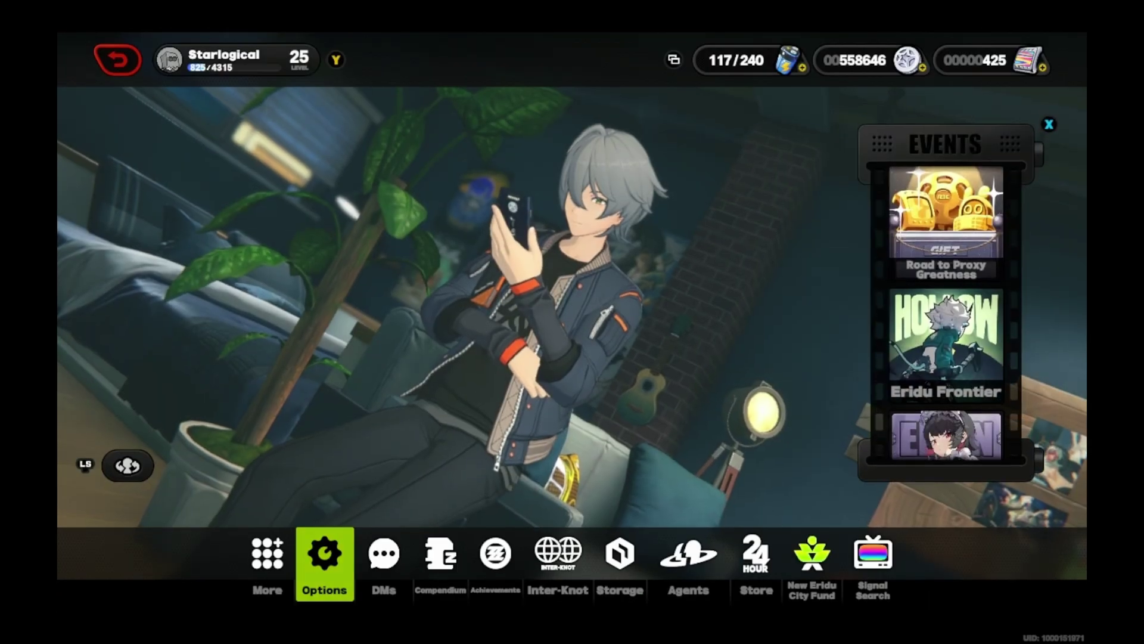
- Leave the main menu and walk the character around the video store, up the stairs and toward the upstairs room
key("Escape")
key("w")
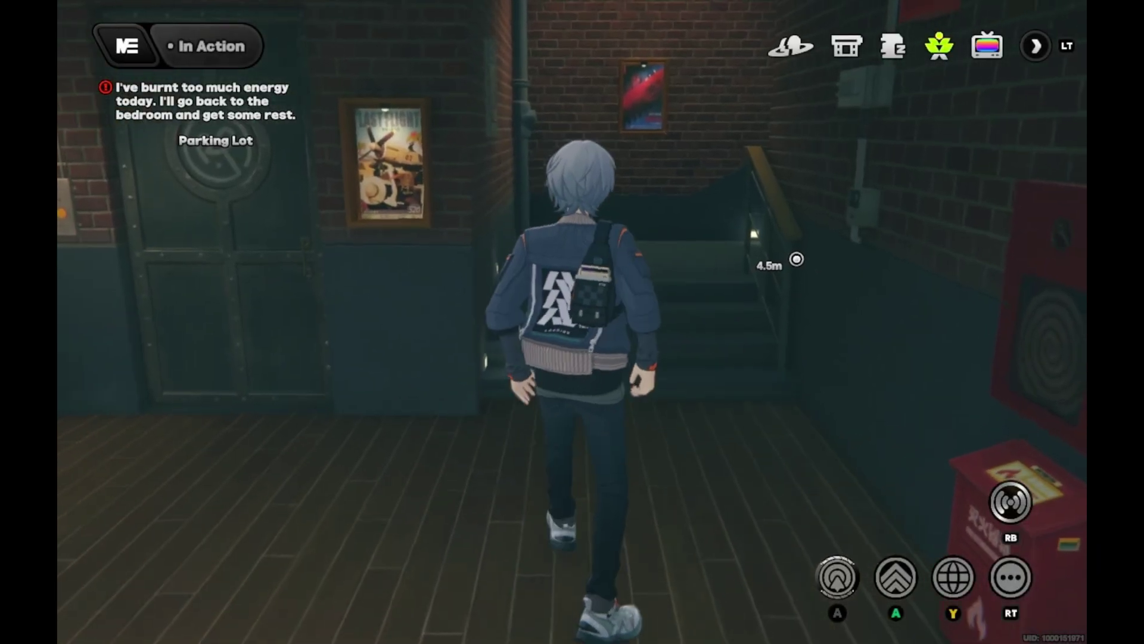
key("w")
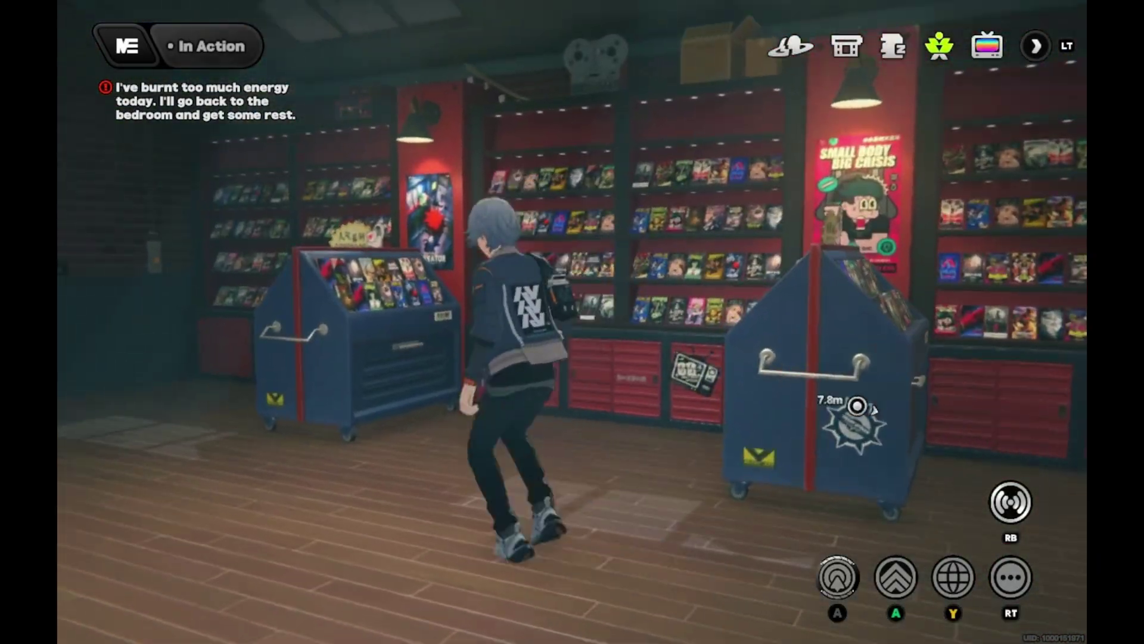
key("a")
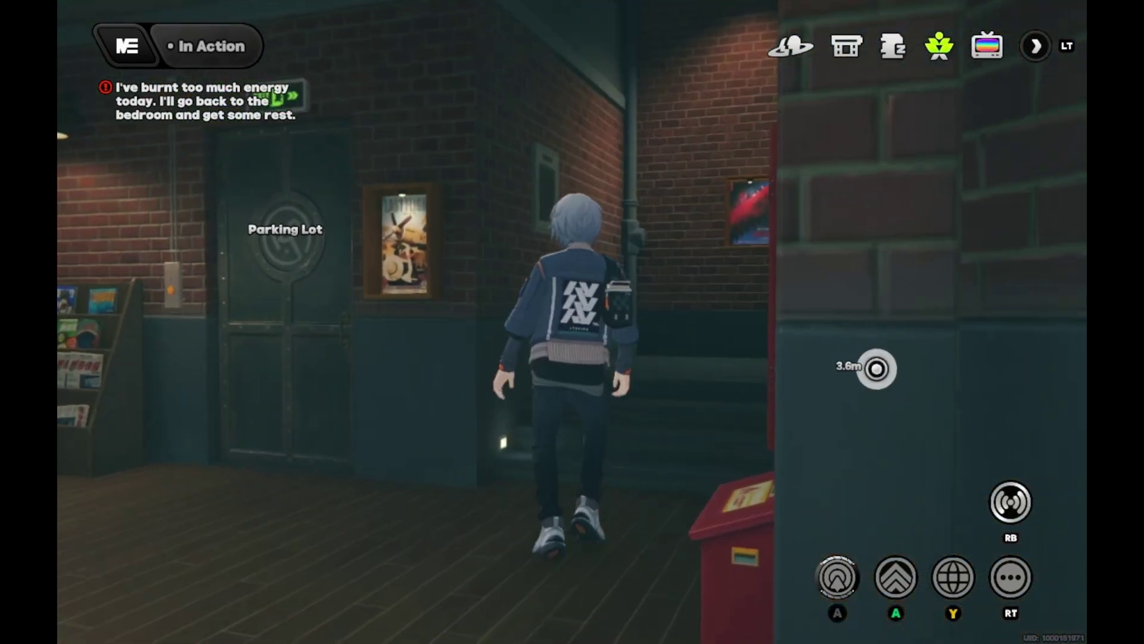
key("w")
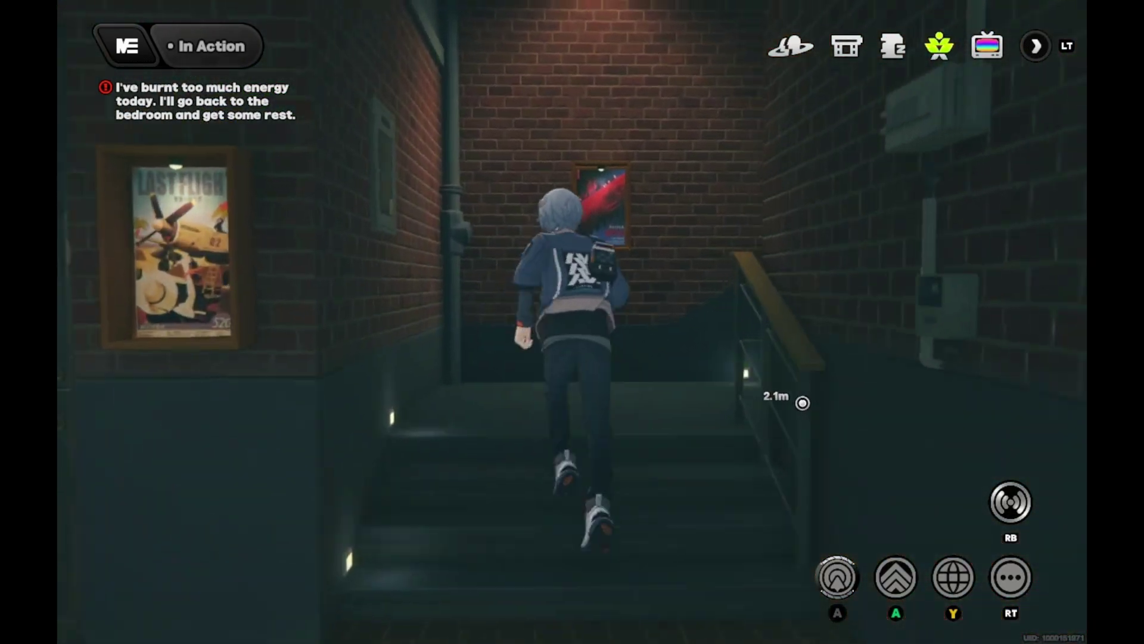
key("w")
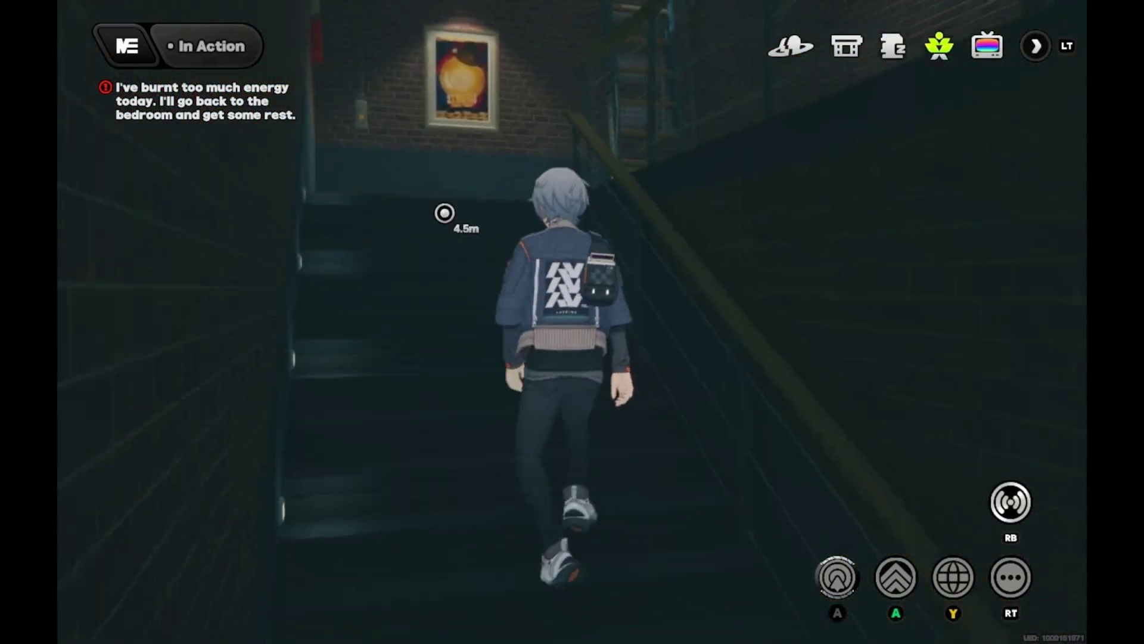
key("w")
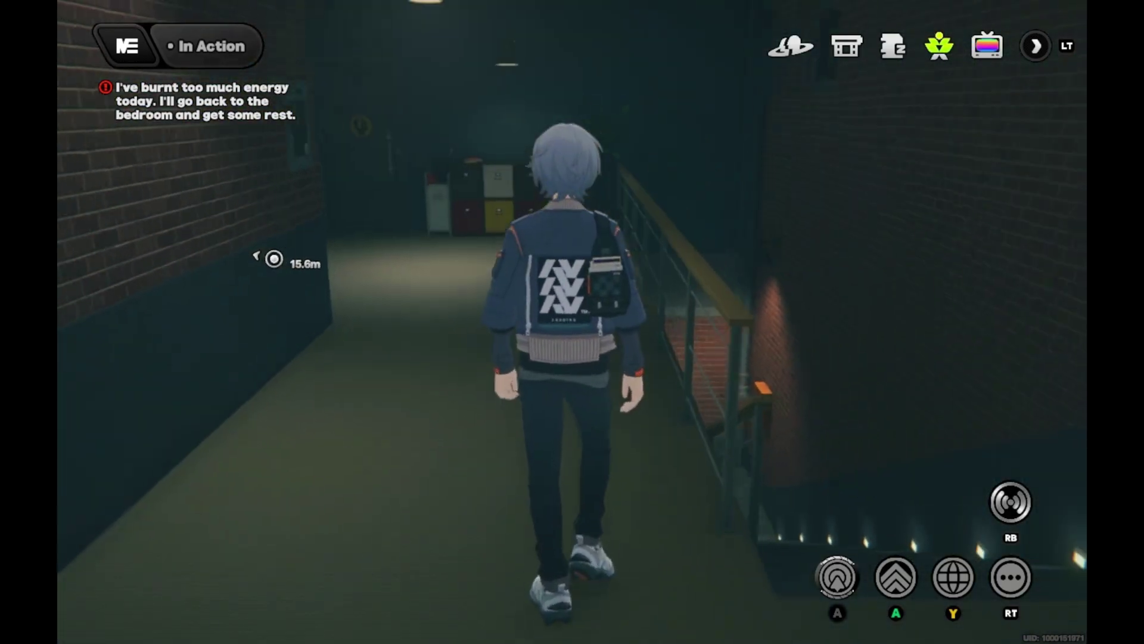
key("w")
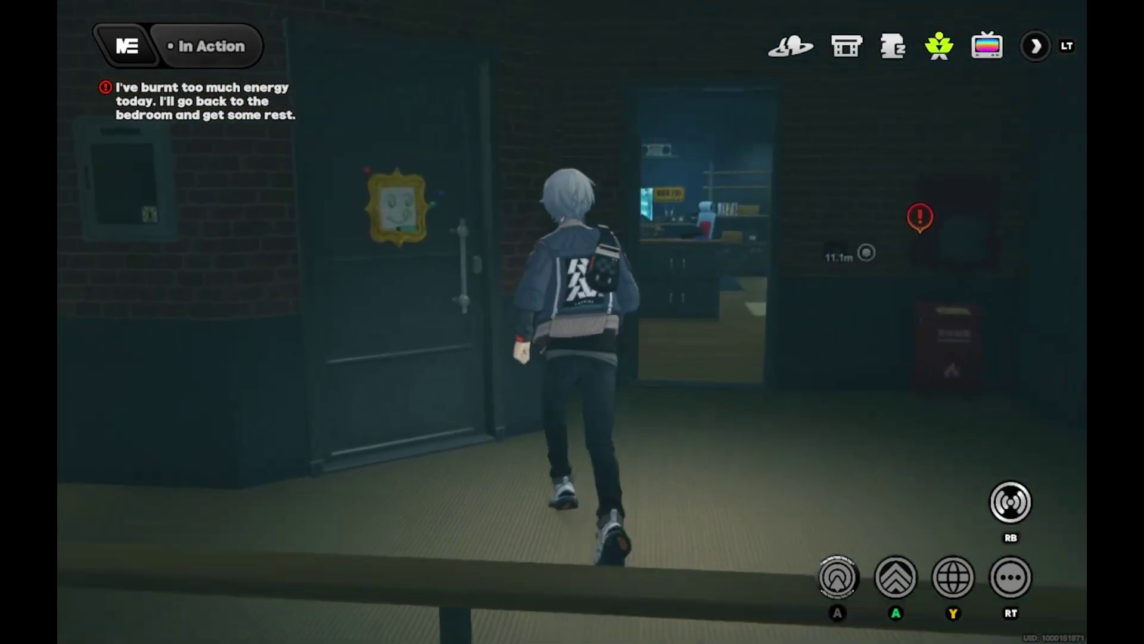
key("w")
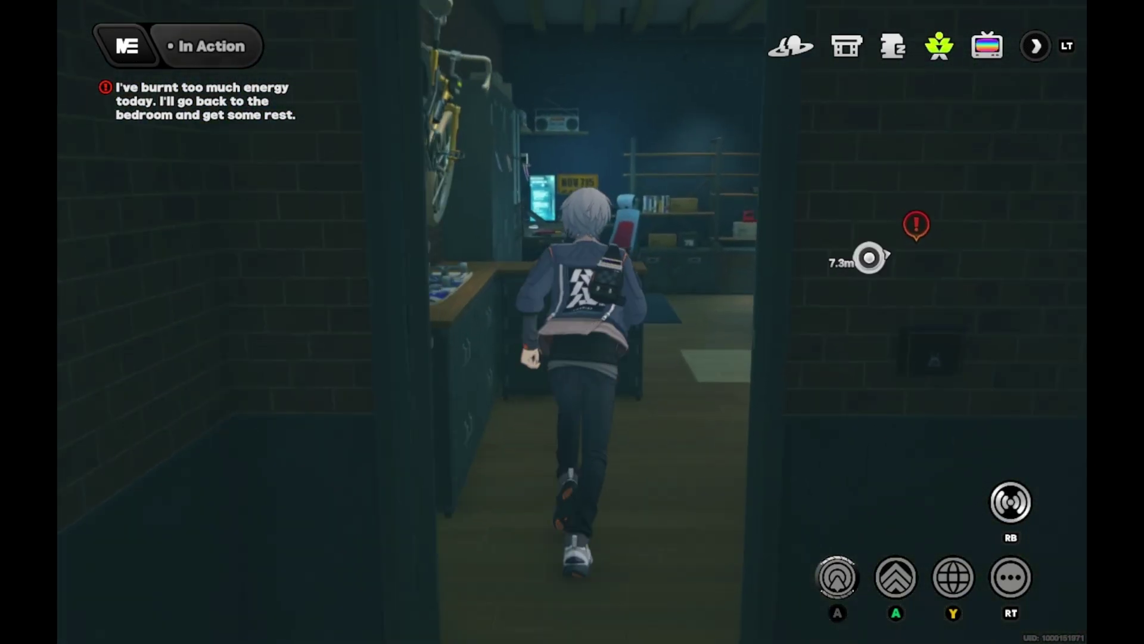